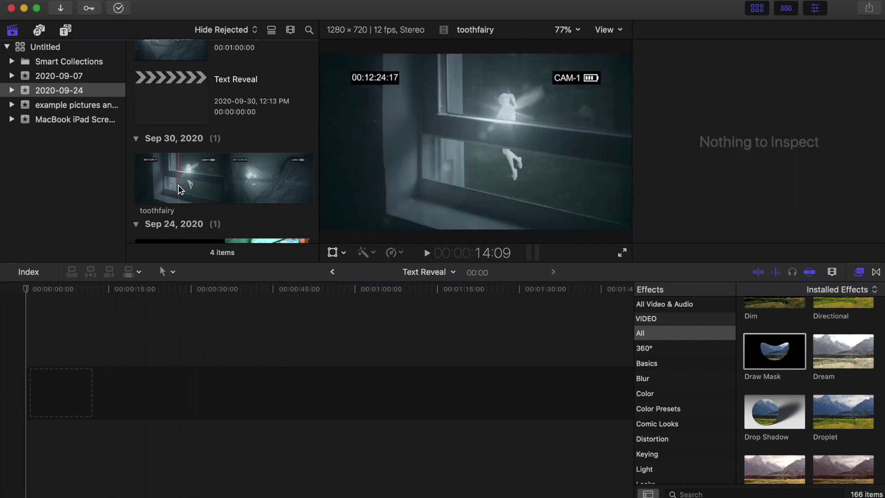
Step: Add a 38:10 range of the toothfairy clip to the Text Reveal timeline and fit it to view
{"action": "left_click_drag", "start_coordinate": [174, 196], "coordinate": [178, 292]}
{"action": "scroll", "coordinate": [187, 221], "scroll_direction": "down", "scroll_amount": 1}
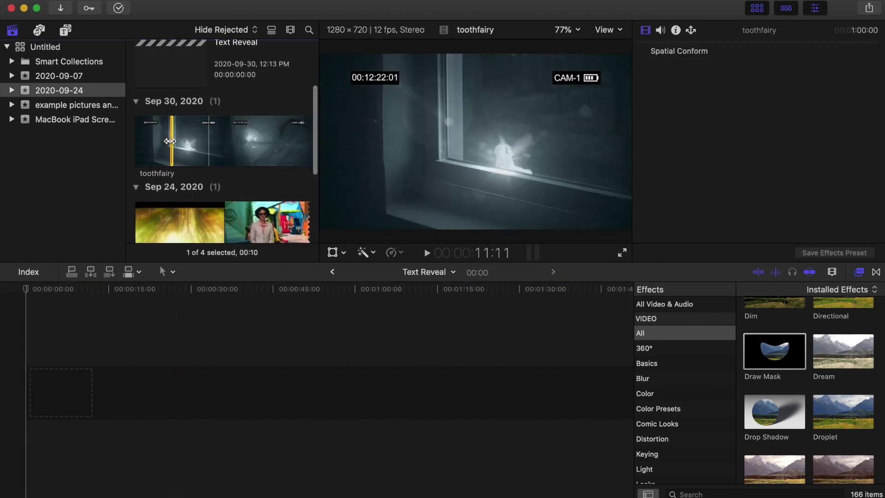
{"action": "left_click_drag", "start_coordinate": [173, 142], "coordinate": [285, 141]}
{"action": "left_click_drag", "start_coordinate": [181, 137], "coordinate": [134, 365]}
{"action": "key", "text": "shift+z"}
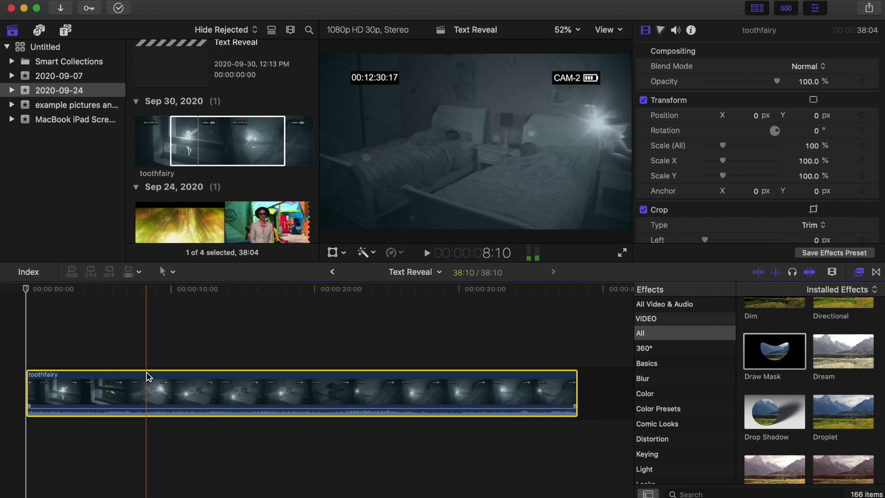
Step: Blade the toothfairy clip at two points to isolate a short middle section
{"action": "key", "text": "b"}
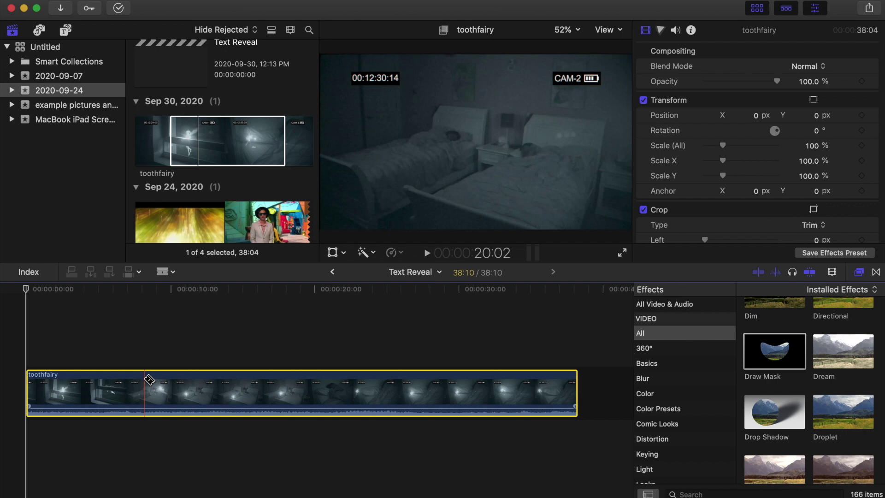
{"action": "left_click", "coordinate": [150, 378]}
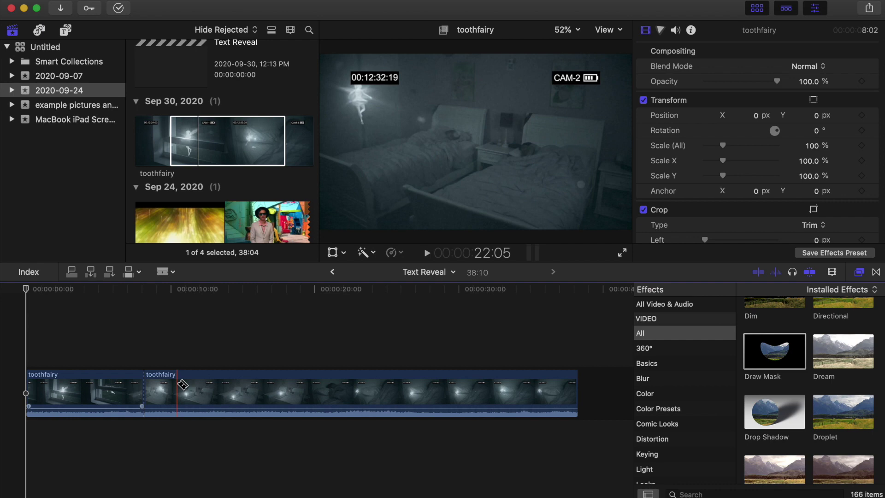
{"action": "left_click", "coordinate": [179, 384]}
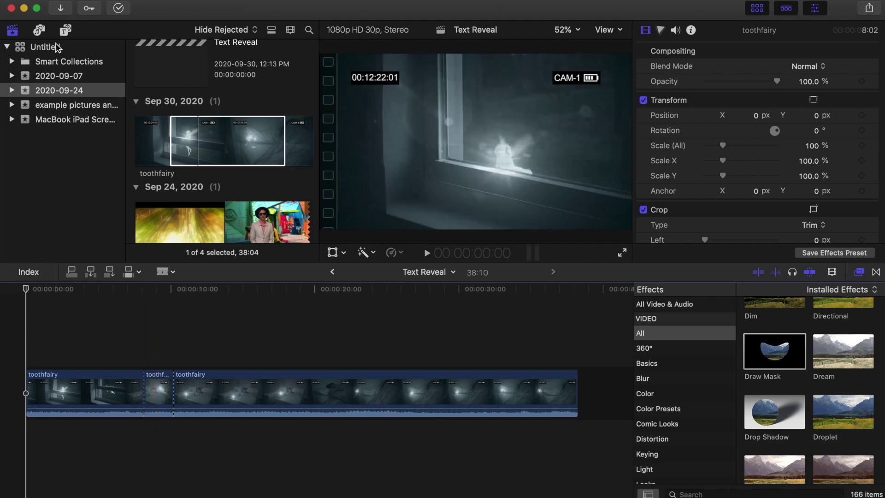
Step: Place a Basic Title from the Titles sidebar above the toothfairy footage and park the playhead on it
{"action": "left_click", "coordinate": [65, 30]}
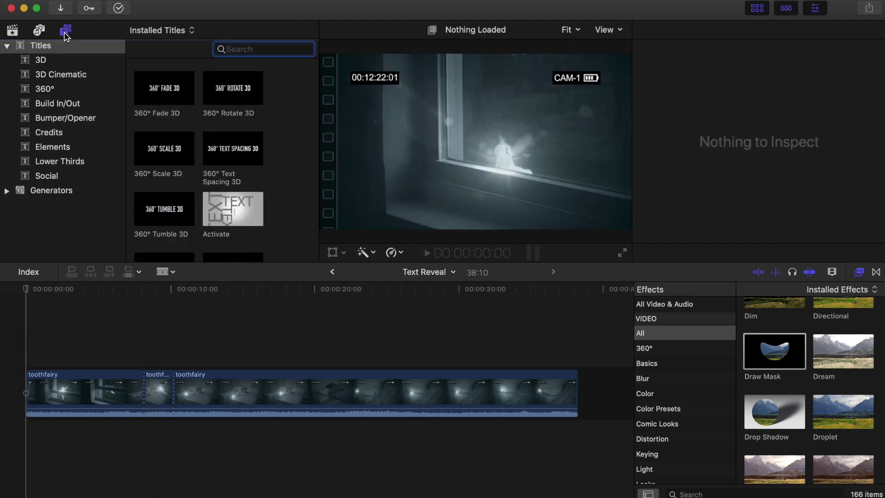
{"action": "scroll", "coordinate": [231, 144], "scroll_direction": "down", "scroll_amount": 5}
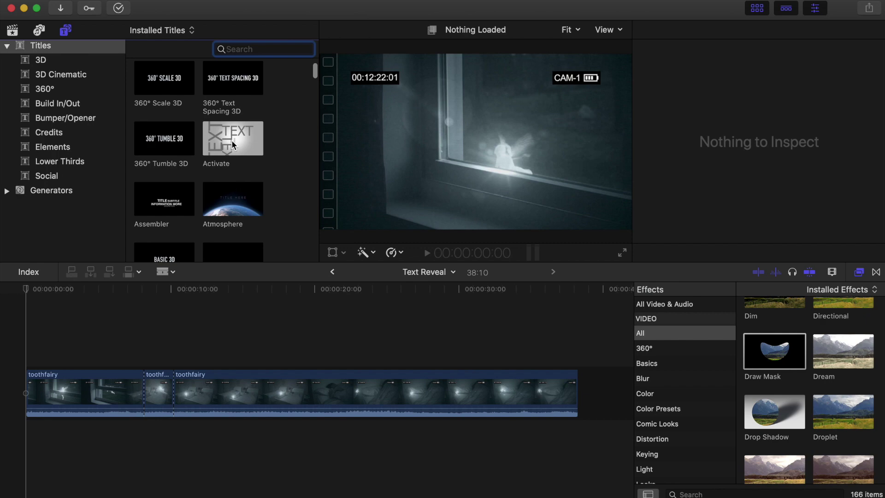
{"action": "scroll", "coordinate": [232, 144], "scroll_direction": "down", "scroll_amount": 4}
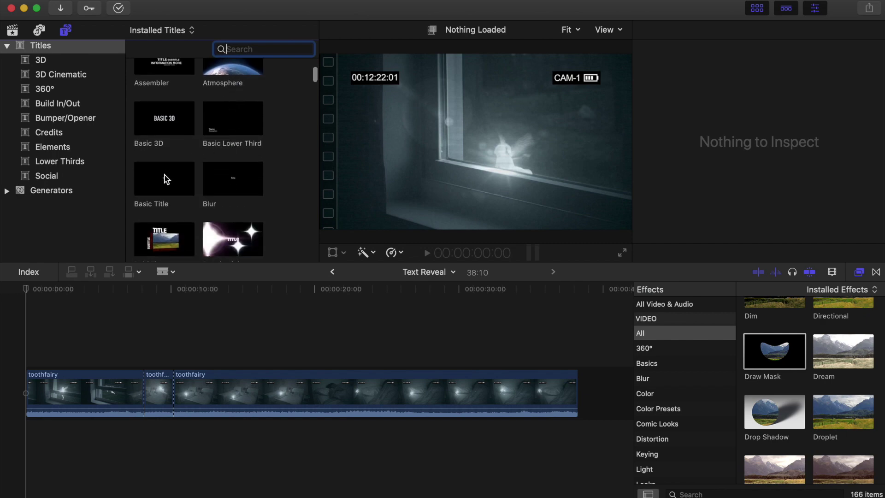
{"action": "left_click_drag", "start_coordinate": [155, 184], "coordinate": [148, 343]}
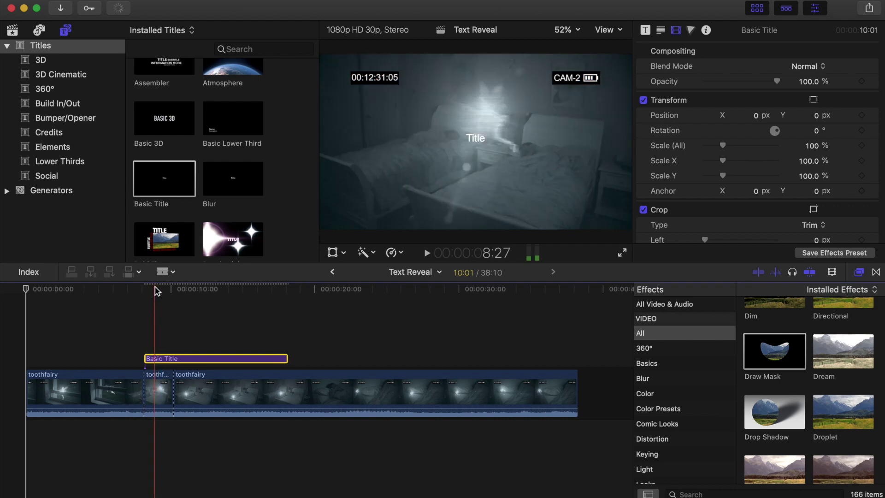
{"action": "left_click", "coordinate": [155, 290]}
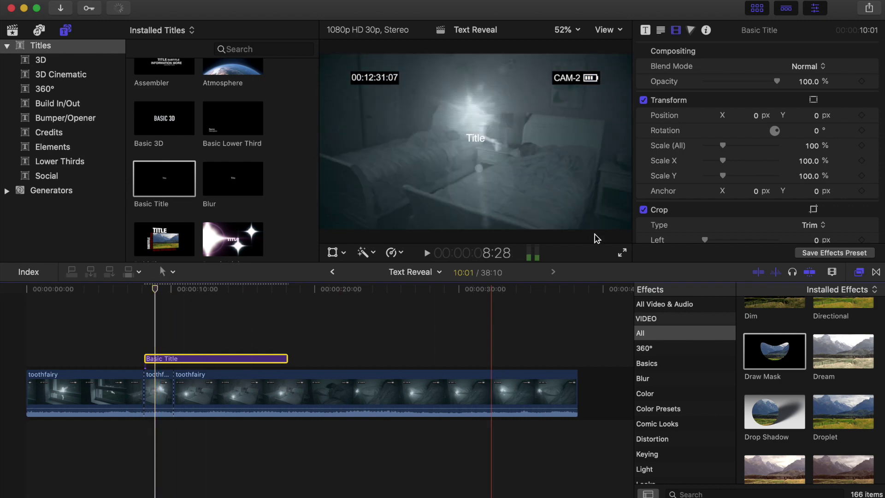
Step: Replace the placeholder title text with 'What if the Tooth Fairy were real...'
{"action": "double_click", "coordinate": [229, 361]}
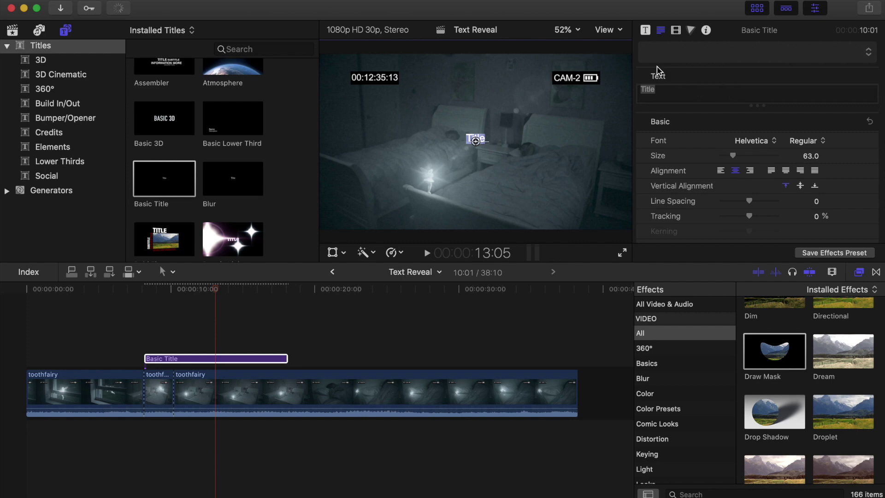
{"action": "left_click", "coordinate": [646, 31]}
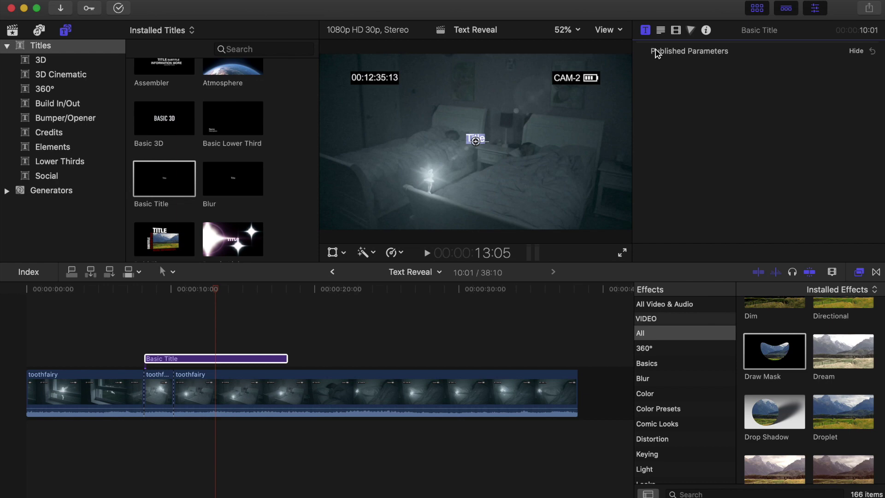
{"action": "left_click", "coordinate": [676, 31]}
{"action": "left_click", "coordinate": [646, 31]}
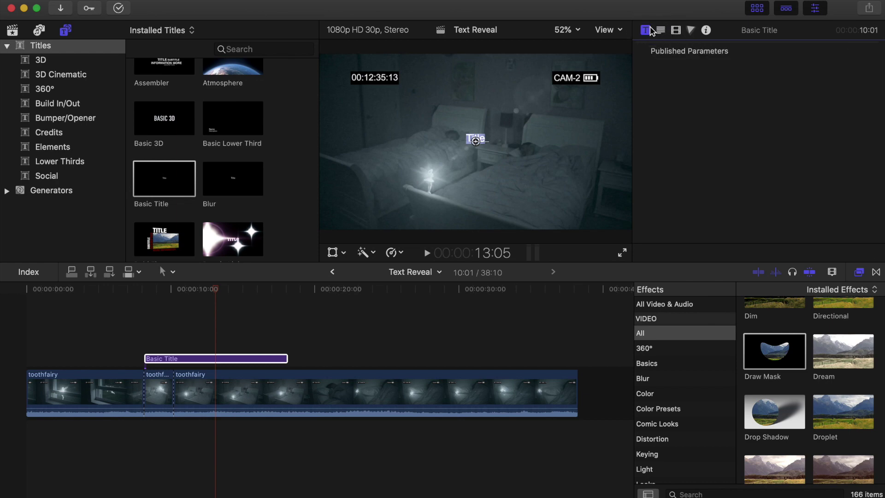
{"action": "double_click", "coordinate": [272, 359]}
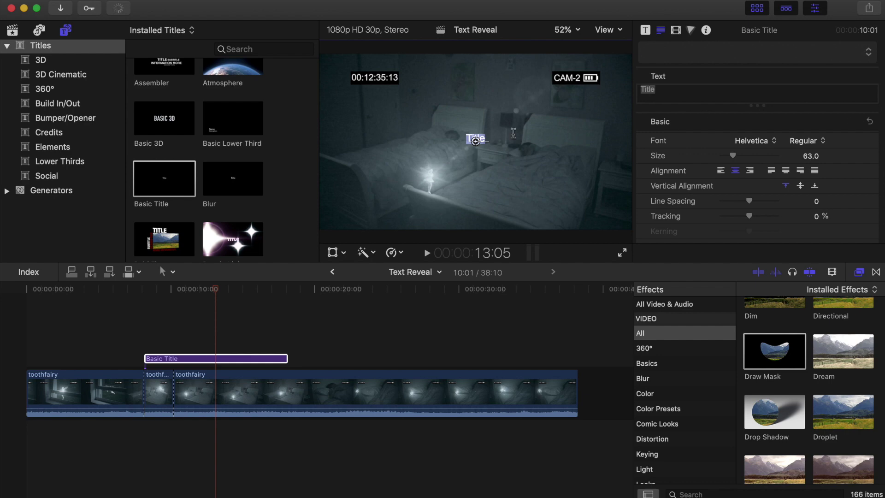
{"action": "type", "text": "What"}
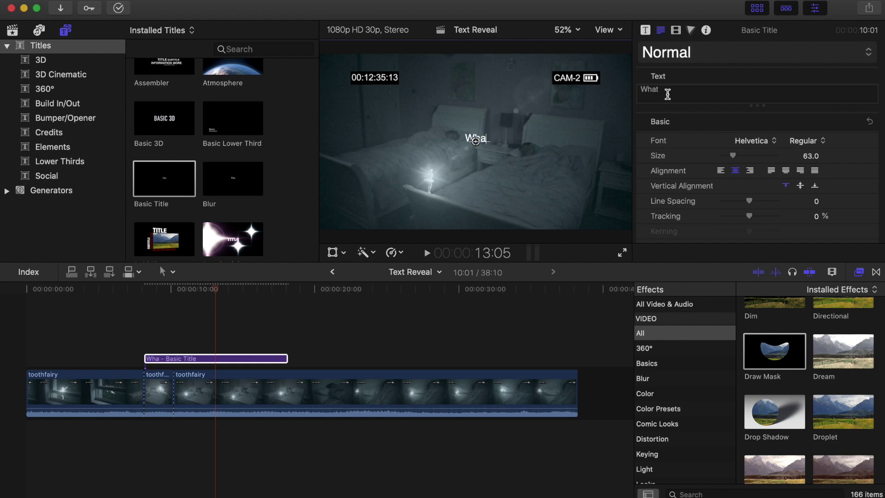
{"action": "type", "text": " if the Too"}
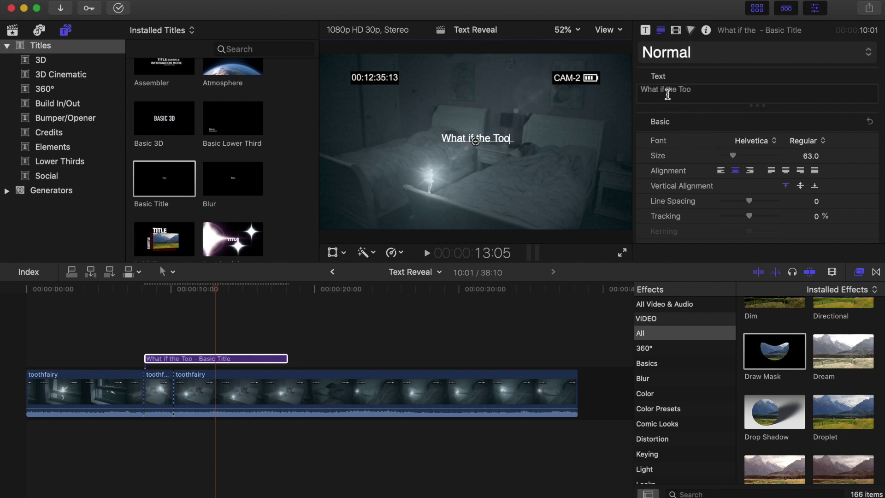
{"action": "type", "text": "th Fairy"}
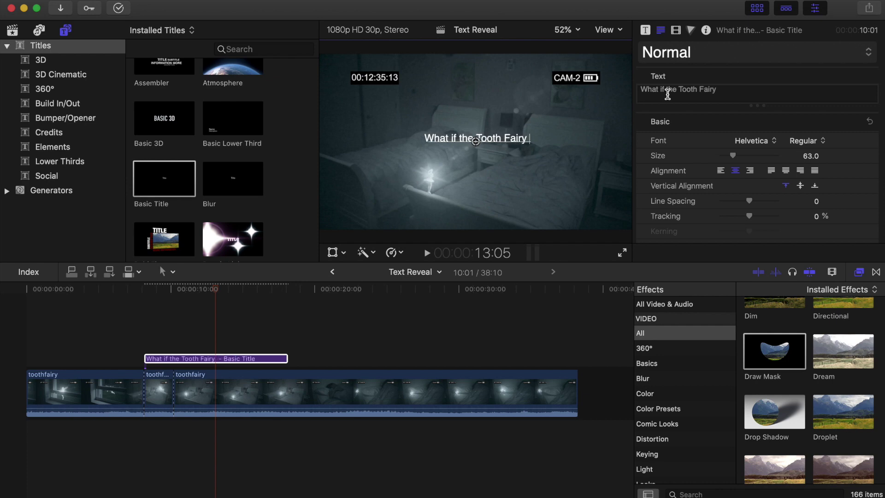
{"action": "type", "text": " were real..."}
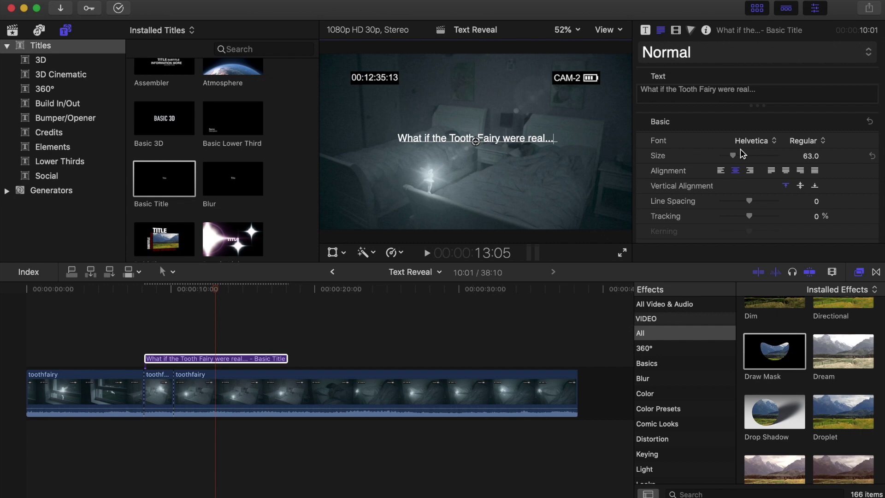
Step: Set the title font to Hopper Script at size 73 and preview it over the footage
{"action": "left_click", "coordinate": [760, 144]}
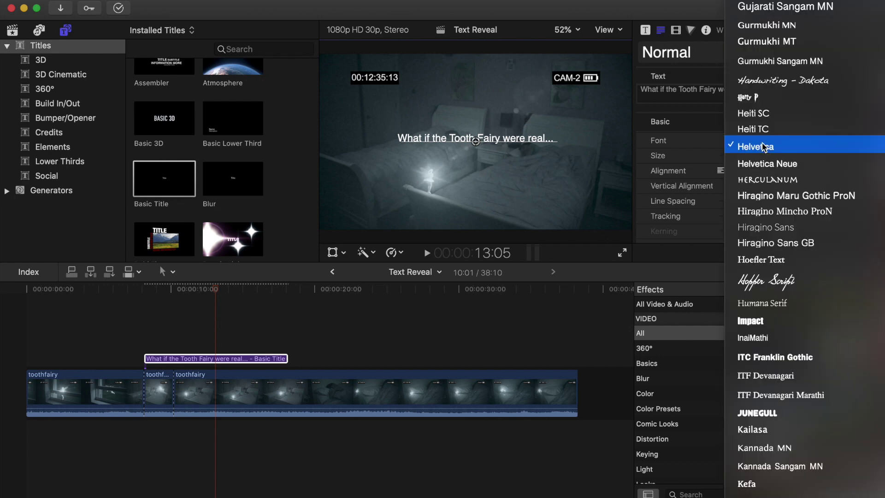
{"action": "left_click", "coordinate": [781, 292]}
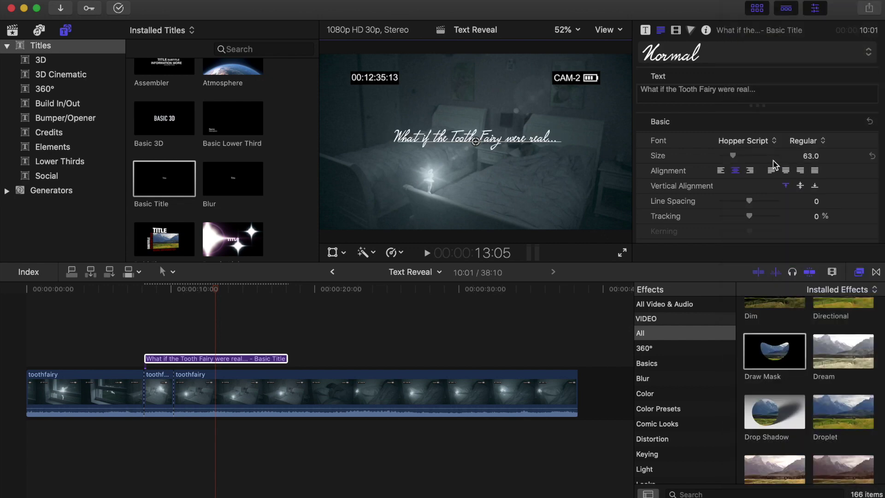
{"action": "left_click_drag", "start_coordinate": [740, 160], "coordinate": [739, 160]}
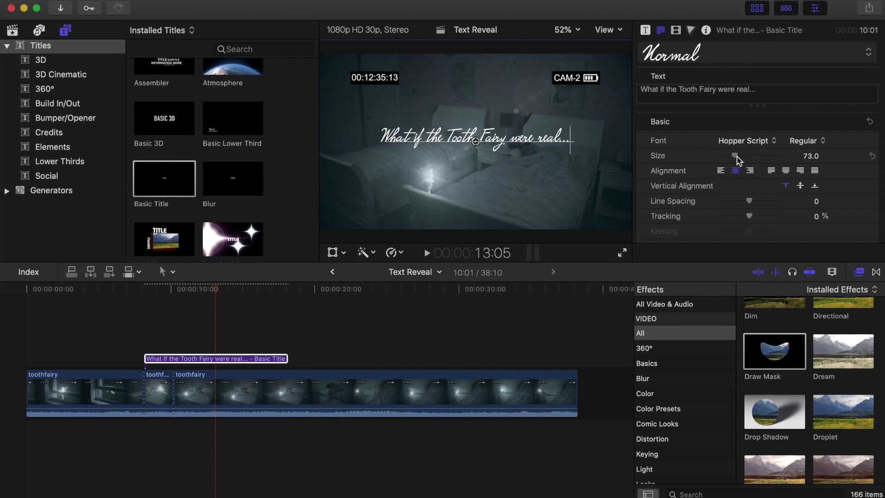
{"action": "left_click_drag", "start_coordinate": [219, 283], "coordinate": [170, 298]}
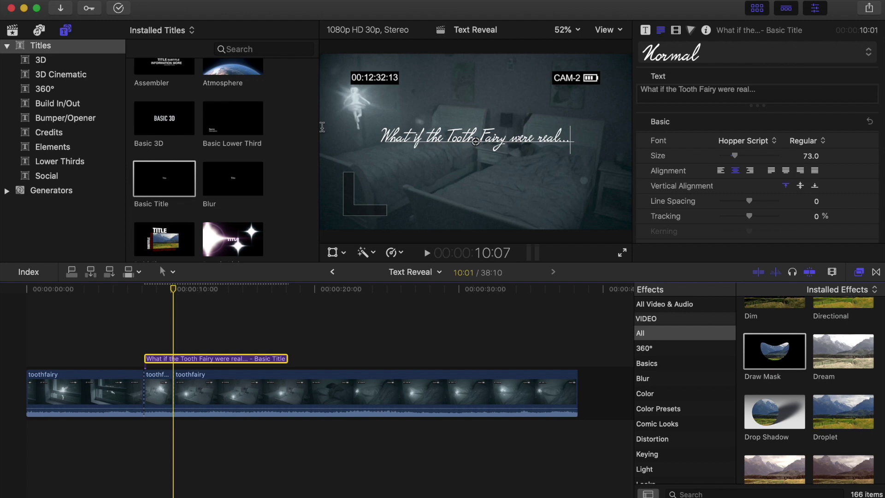
Step: Select the middle toothfairy clip and search Help for 'effe' to find an effects command
{"action": "left_click", "coordinate": [212, 322]}
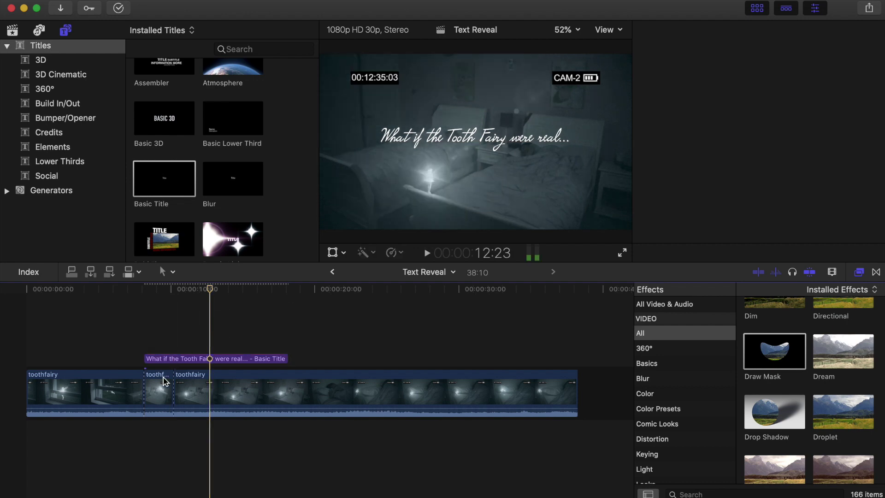
{"action": "left_click", "coordinate": [157, 392]}
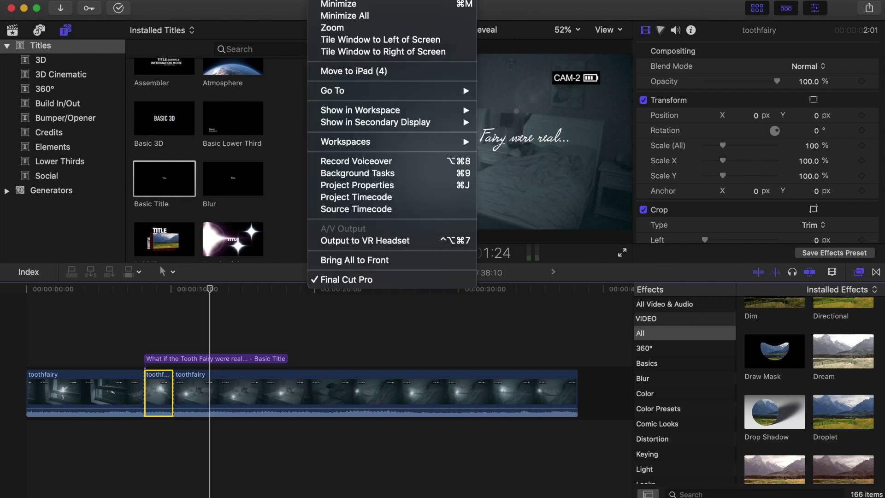
{"action": "key", "text": "Left"}
{"action": "key", "text": "Right"}
{"action": "key", "text": "Right"}
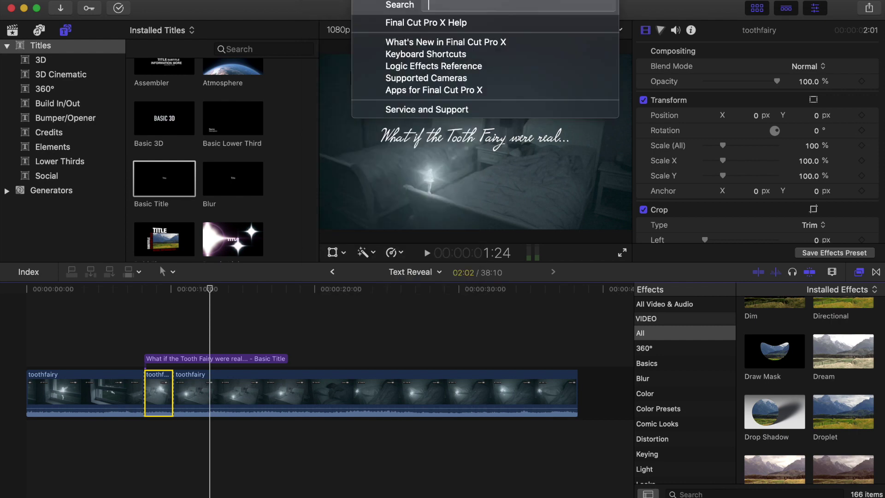
{"action": "type", "text": "effe"}
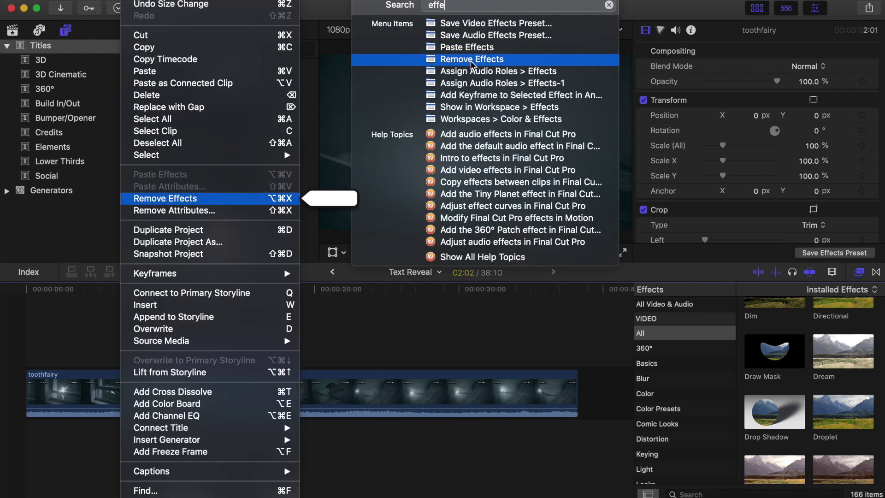
{"action": "mouse_move", "coordinate": [460, 41]}
{"action": "mouse_move", "coordinate": [476, 89]}
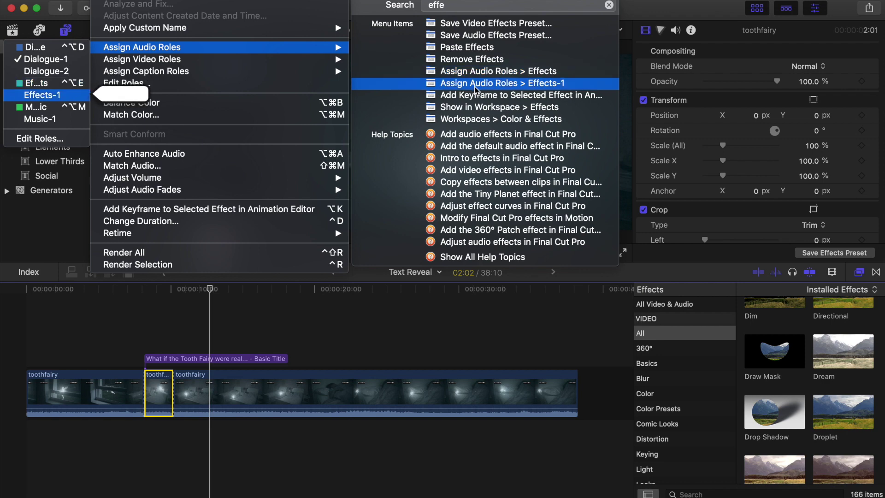
{"action": "mouse_move", "coordinate": [478, 121]}
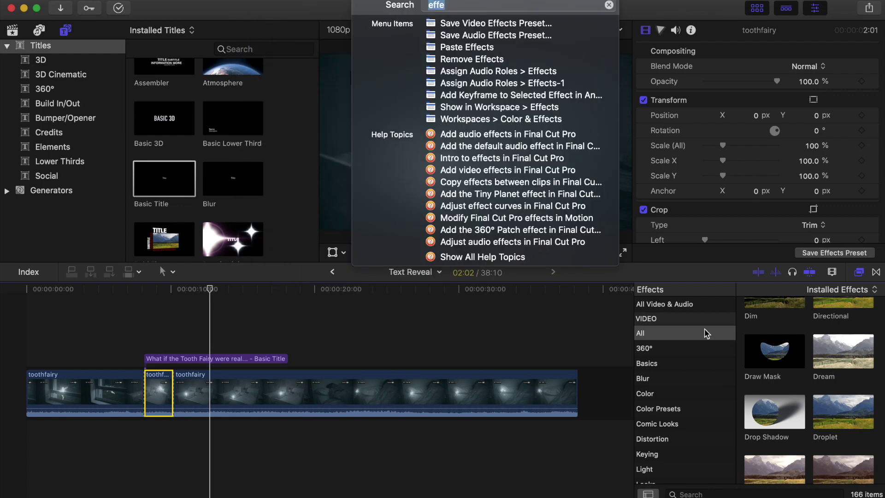
{"action": "left_click", "coordinate": [858, 276]}
Step: Drag the Draw Mask effect from the Effects browser onto the title clip
{"action": "left_click", "coordinate": [858, 276]}
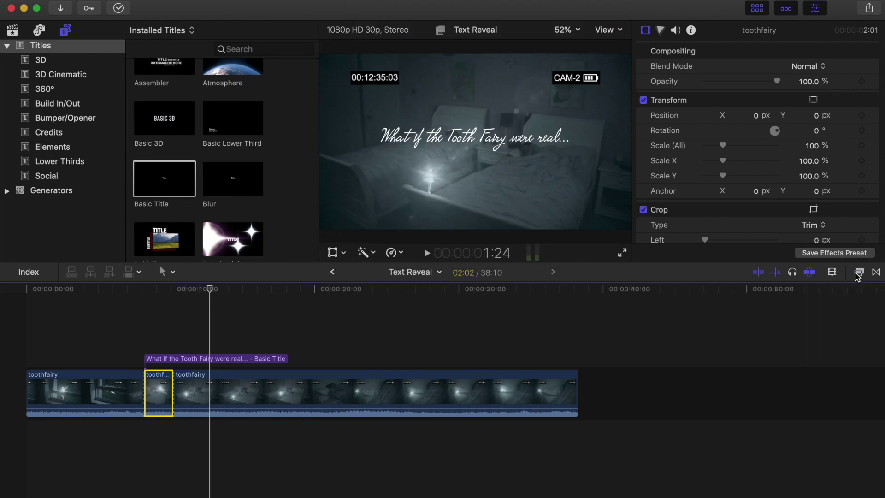
{"action": "left_click", "coordinate": [858, 276]}
{"action": "left_click", "coordinate": [783, 355]}
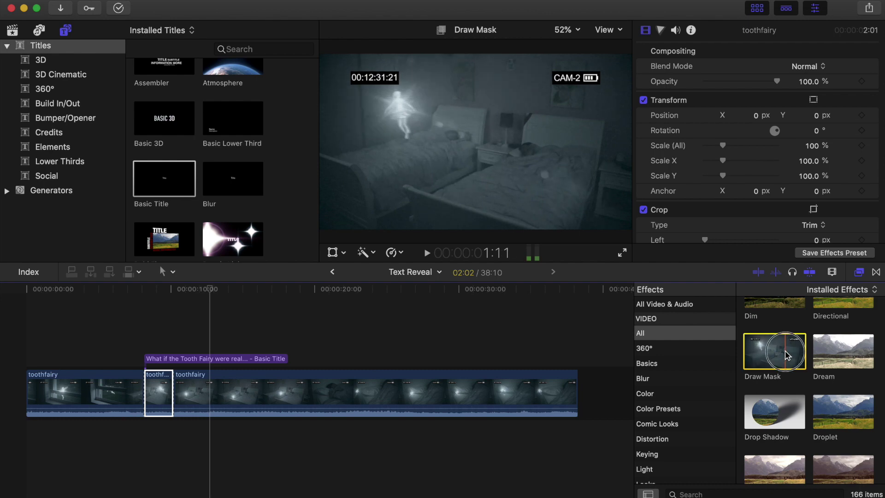
{"action": "mouse_move", "coordinate": [786, 356]}
{"action": "left_mouse_down"}
{"action": "mouse_move", "coordinate": [482, 323]}
{"action": "mouse_move", "coordinate": [233, 348]}
{"action": "mouse_move", "coordinate": [152, 396]}
{"action": "mouse_move", "coordinate": [162, 397]}
{"action": "mouse_move", "coordinate": [162, 363]}
{"action": "left_mouse_up"}
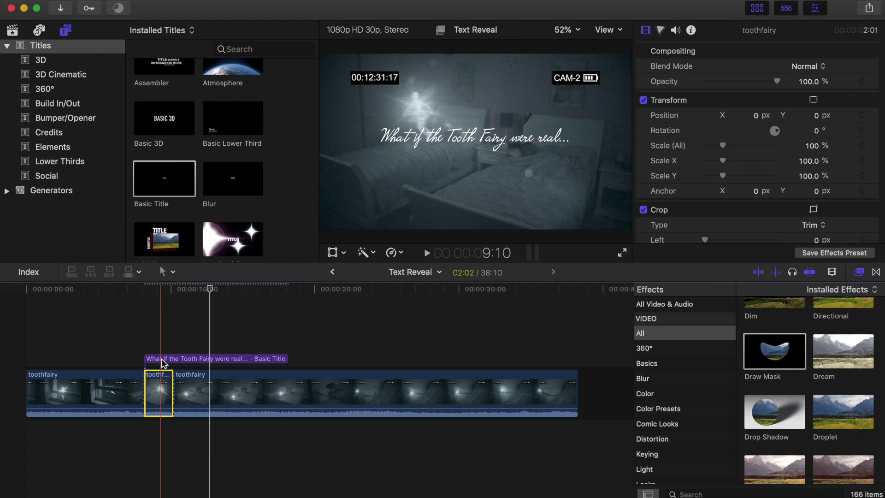
Step: Place Draw Mask points around the title text in the viewer and close the shape at the first point
{"action": "left_click", "coordinate": [162, 363]}
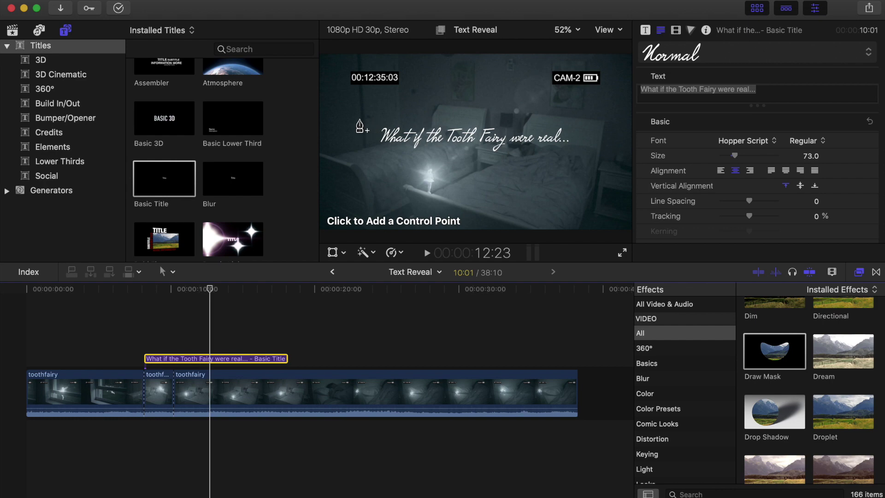
{"action": "left_click", "coordinate": [360, 121]}
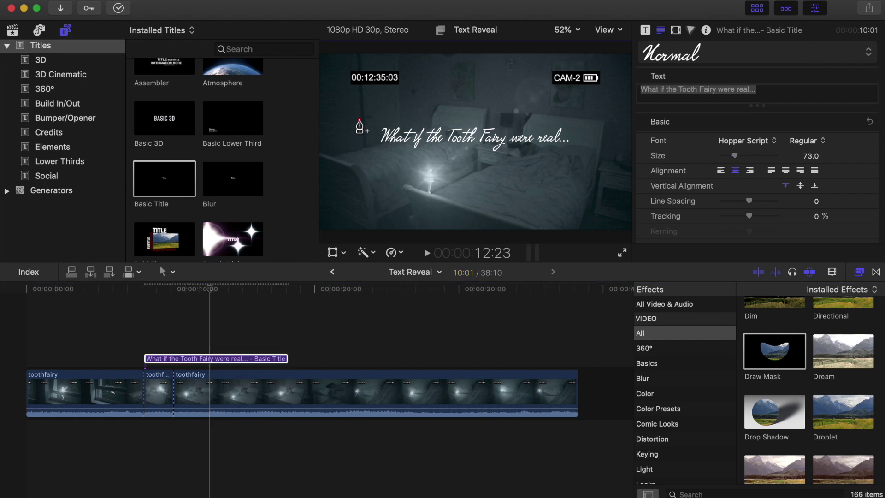
{"action": "left_click", "coordinate": [359, 147]}
{"action": "left_click", "coordinate": [519, 114]}
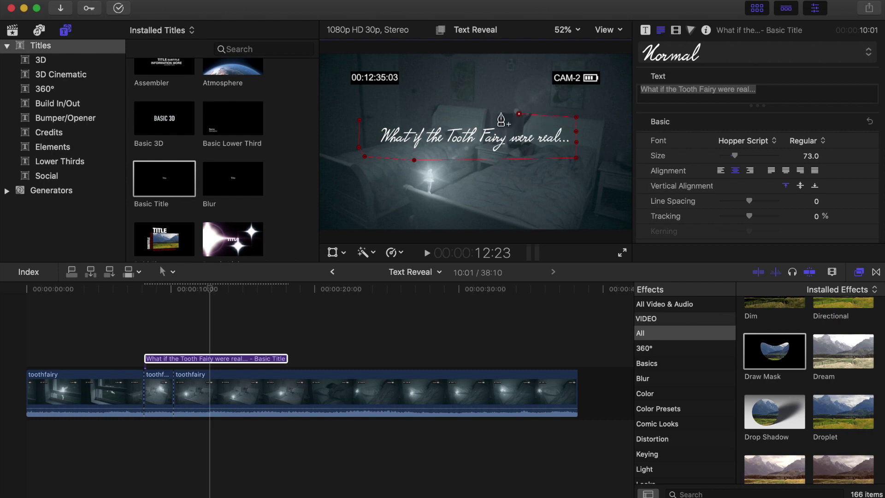
{"action": "left_click", "coordinate": [406, 115]}
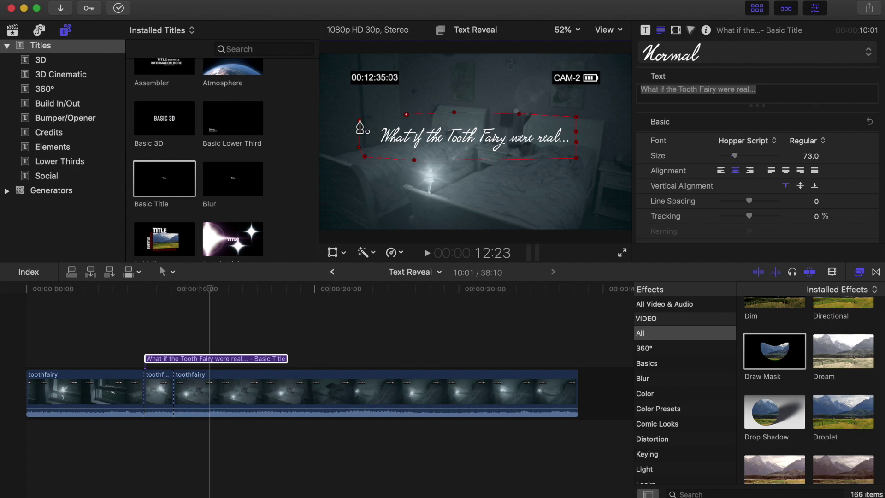
{"action": "left_click", "coordinate": [359, 119]}
{"action": "left_click", "coordinate": [359, 121]}
Step: Enable Invert Mask in the title's Draw Mask settings in the Video inspector
{"action": "left_click", "coordinate": [691, 32]}
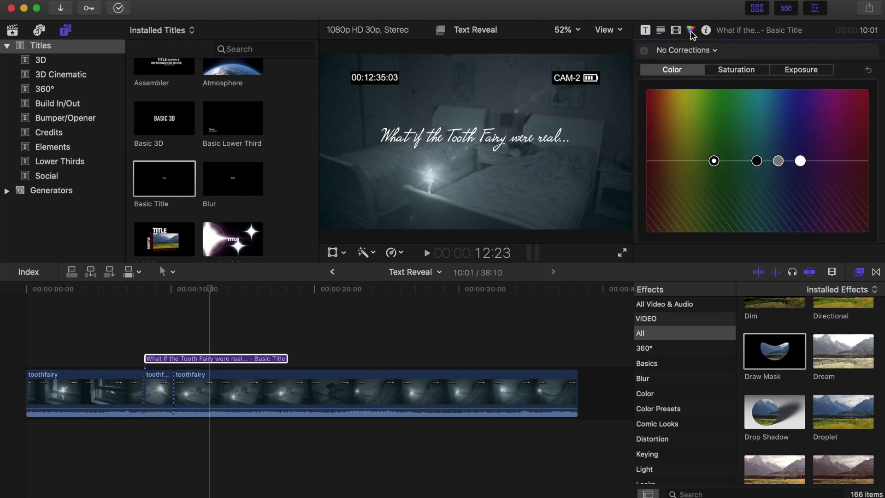
{"action": "left_click", "coordinate": [677, 32]}
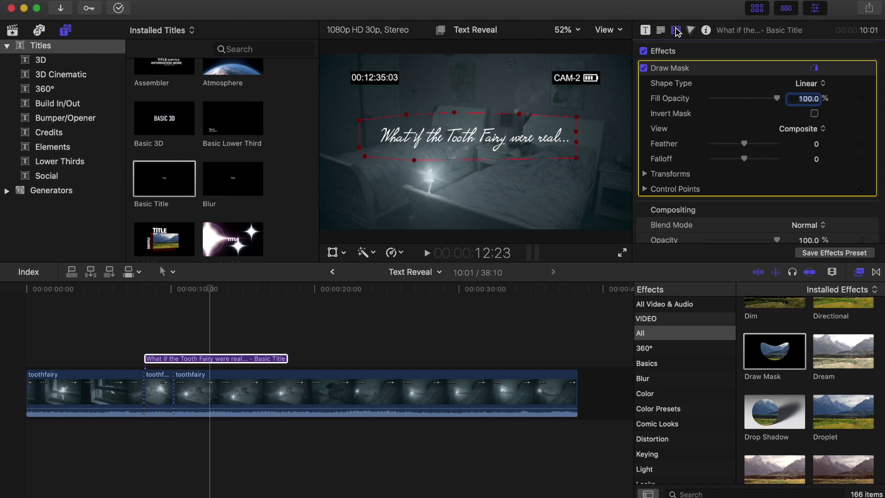
{"action": "scroll", "coordinate": [673, 83], "scroll_direction": "down", "scroll_amount": 3}
{"action": "scroll", "coordinate": [668, 86], "scroll_direction": "up", "scroll_amount": 3}
{"action": "left_click", "coordinate": [814, 114]}
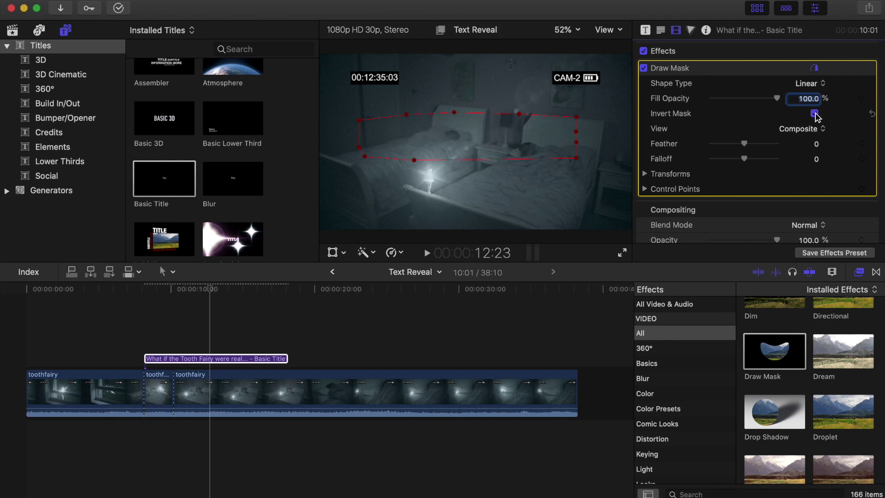
{"action": "left_click", "coordinate": [210, 291]}
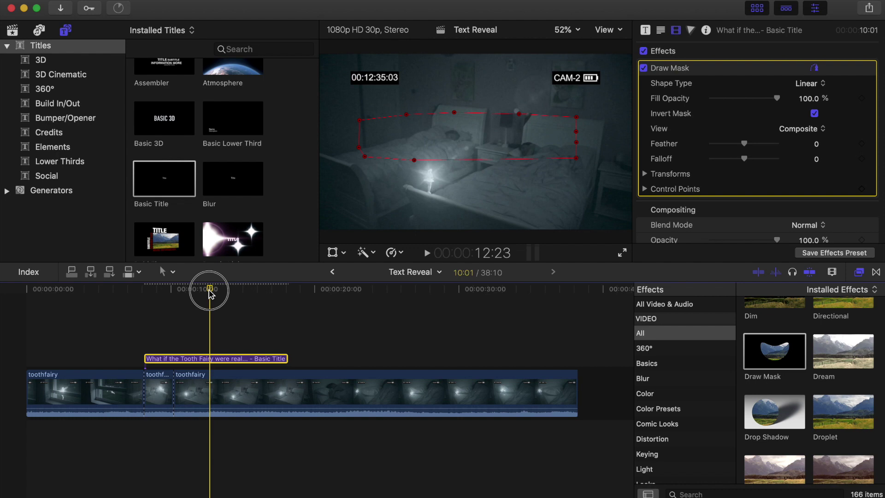
Step: Zoom the timeline in at the title start and step frame by frame to 8:15
{"action": "left_click_drag", "start_coordinate": [210, 290], "coordinate": [144, 292]}
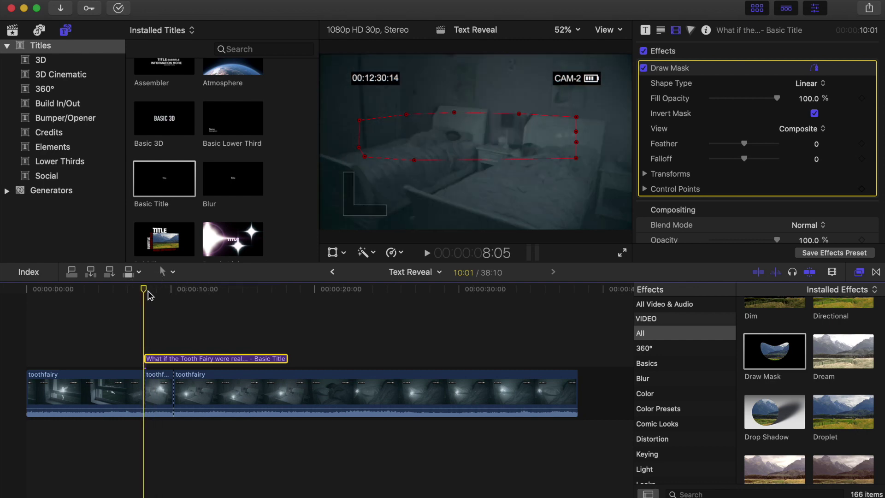
{"action": "key", "text": "super+equal"}
{"action": "key", "text": "super+equal"}
{"action": "key", "text": "super+equal"}
{"action": "key", "text": "super+equal"}
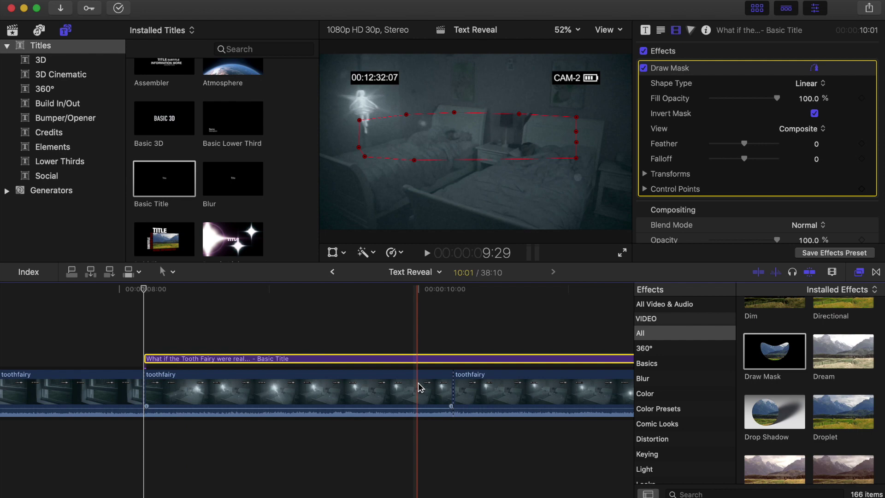
{"action": "key", "text": "super+equal"}
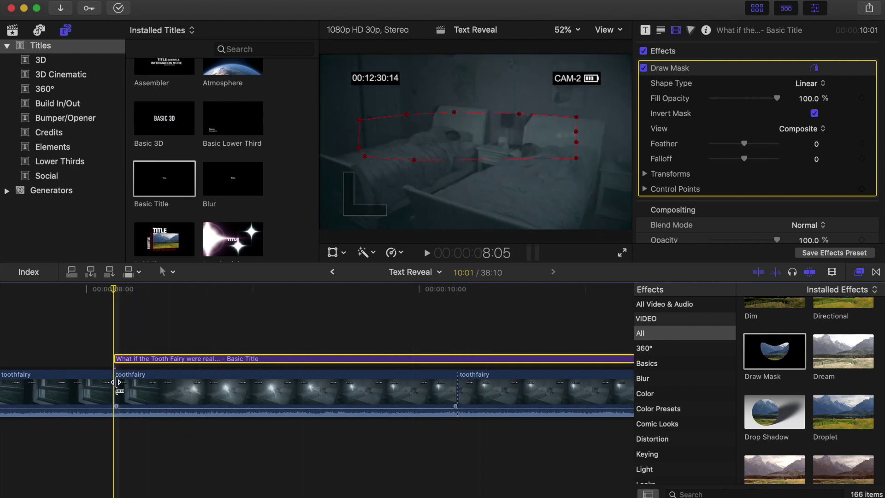
{"action": "left_click", "coordinate": [115, 290]}
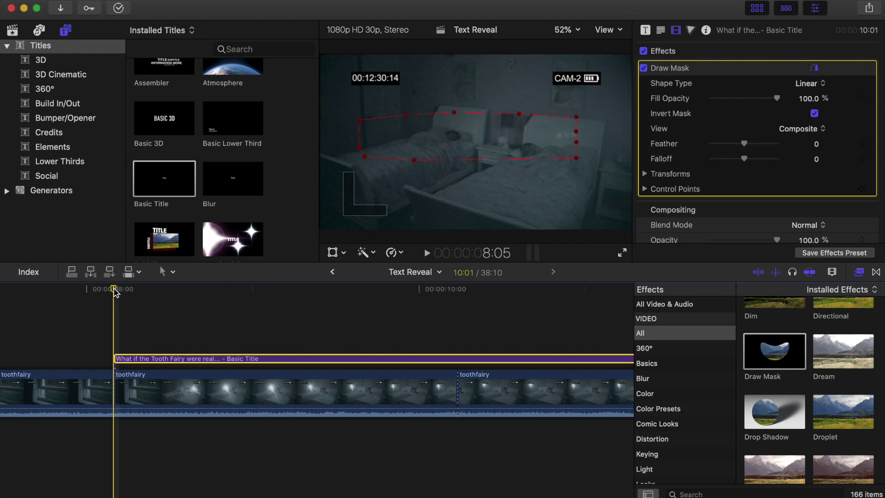
{"action": "key", "text": "Right"}
{"action": "key", "text": "Right"}
{"action": "key", "text": "Right"}
{"action": "key", "text": "Right"}
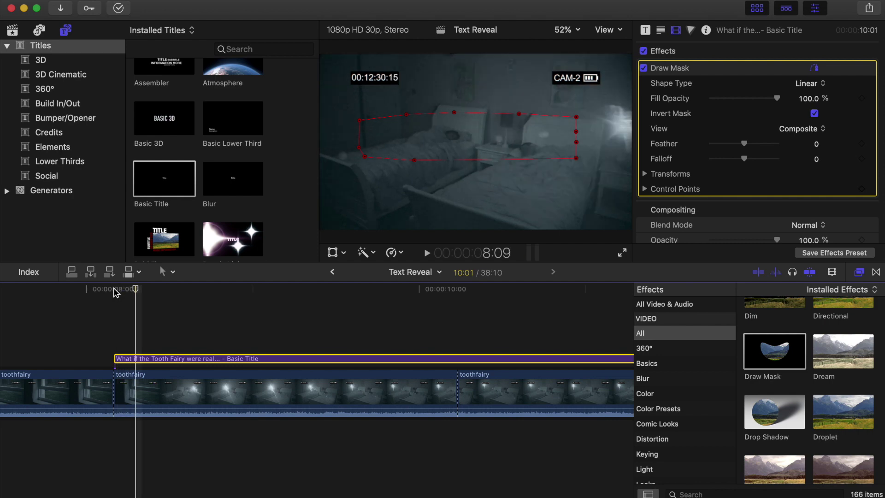
{"action": "key", "text": "Right"}
{"action": "key", "text": "Right"}
{"action": "key", "text": "Right"}
{"action": "key", "text": "Right"}
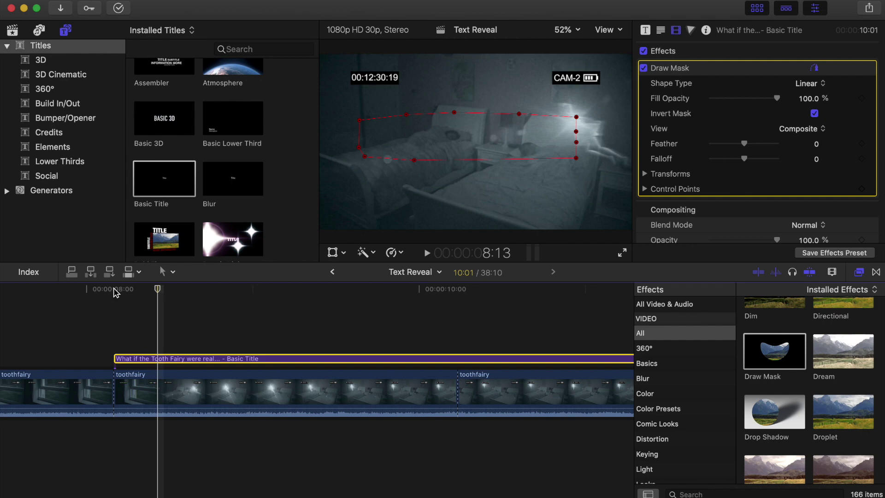
{"action": "key", "text": "Right"}
{"action": "key", "text": "Right"}
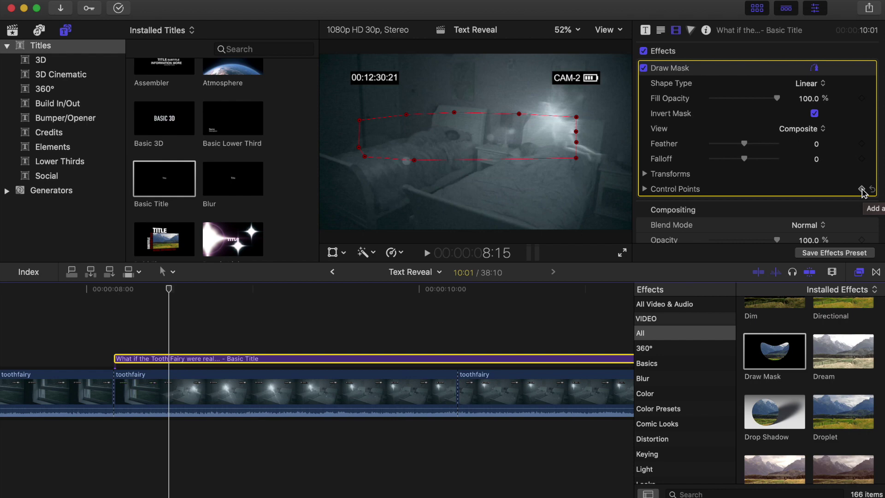
Step: Keyframe the mask Control Points at 8:15 and 8:18, pulling right-edge points toward the fairy
{"action": "left_click", "coordinate": [862, 189]}
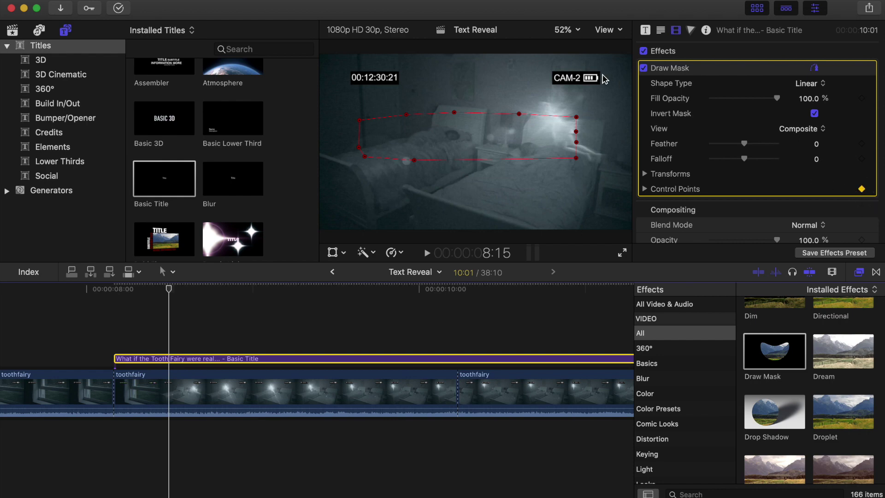
{"action": "mouse_move", "coordinate": [575, 117]}
{"action": "left_mouse_down"}
{"action": "mouse_move", "coordinate": [562, 119]}
{"action": "mouse_move", "coordinate": [574, 133]}
{"action": "left_mouse_up"}
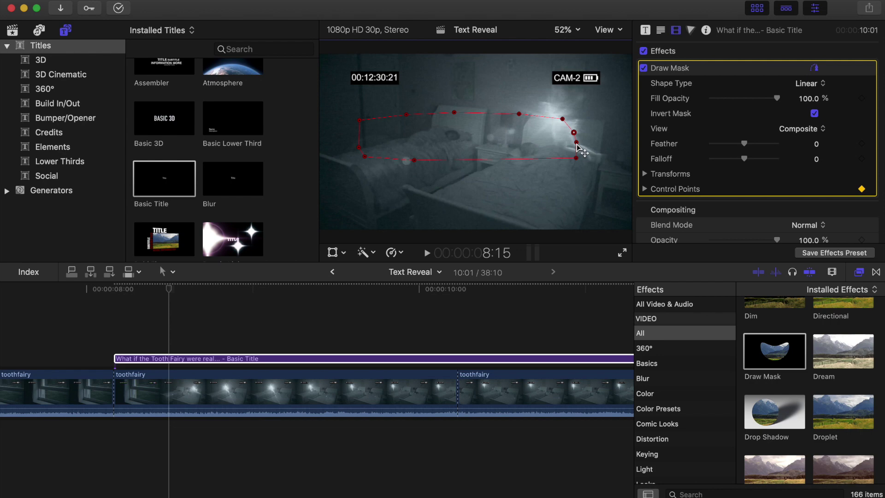
{"action": "left_click", "coordinate": [576, 143]}
{"action": "left_click", "coordinate": [169, 290]}
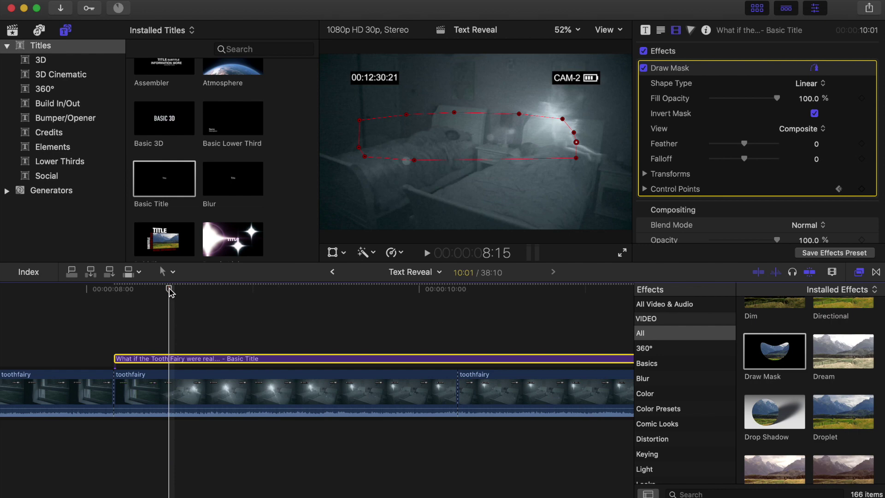
{"action": "left_click", "coordinate": [169, 290]}
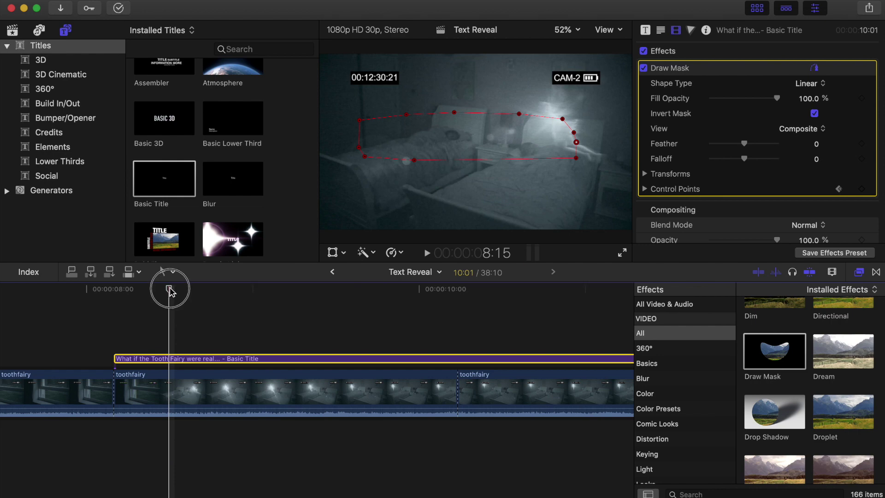
{"action": "key", "text": "Right"}
{"action": "key", "text": "Right"}
{"action": "key", "text": "Right"}
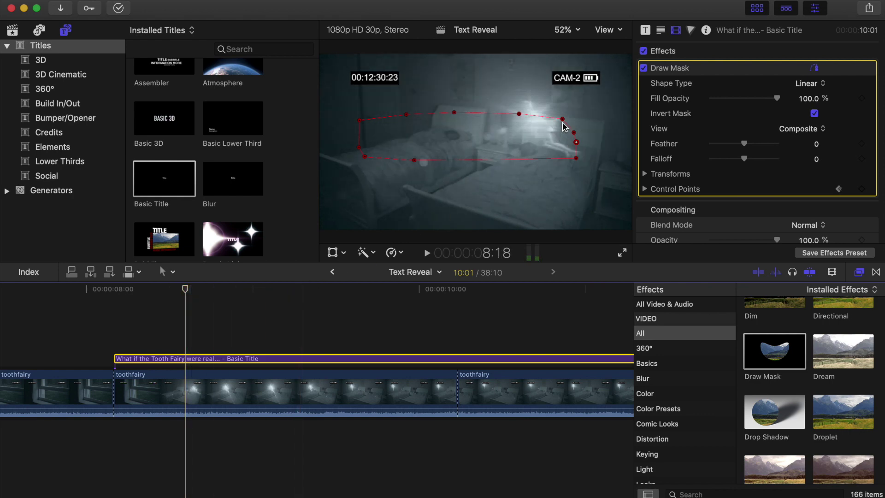
{"action": "left_click_drag", "start_coordinate": [562, 119], "coordinate": [575, 156]}
{"action": "left_click", "coordinate": [185, 289]}
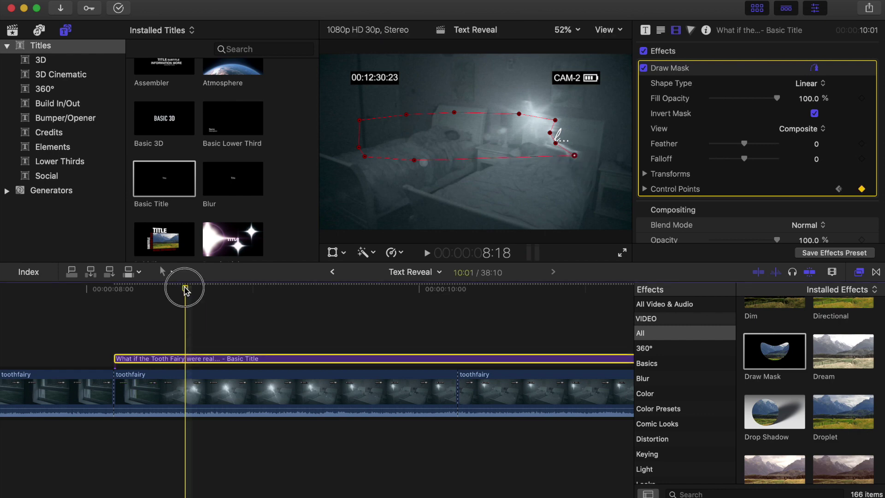
Step: Add a Control Points keyframe at 8:20 and pull a right-edge mask point left behind the fairy
{"action": "left_click_drag", "start_coordinate": [185, 288], "coordinate": [184, 290]}
{"action": "key", "text": "Down"}
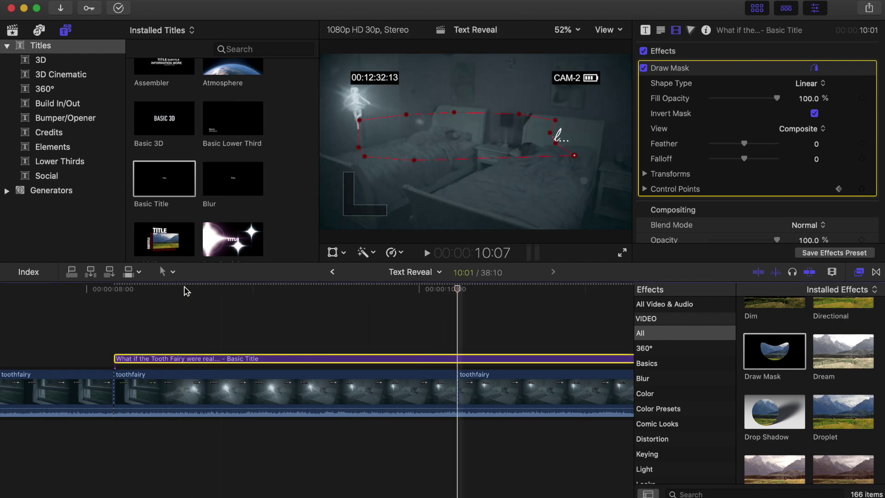
{"action": "left_click_drag", "start_coordinate": [458, 290], "coordinate": [194, 293]}
{"action": "left_click", "coordinate": [192, 292]}
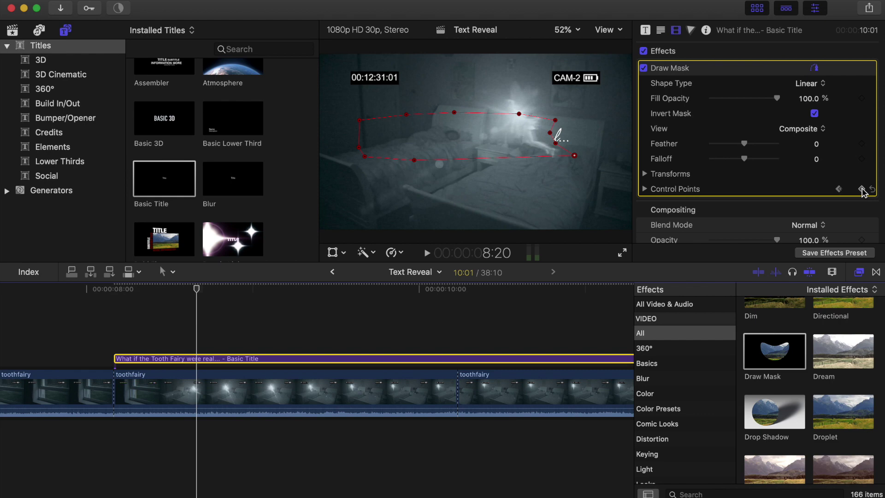
{"action": "left_click", "coordinate": [861, 189]}
{"action": "left_click_drag", "start_coordinate": [556, 120], "coordinate": [537, 119]}
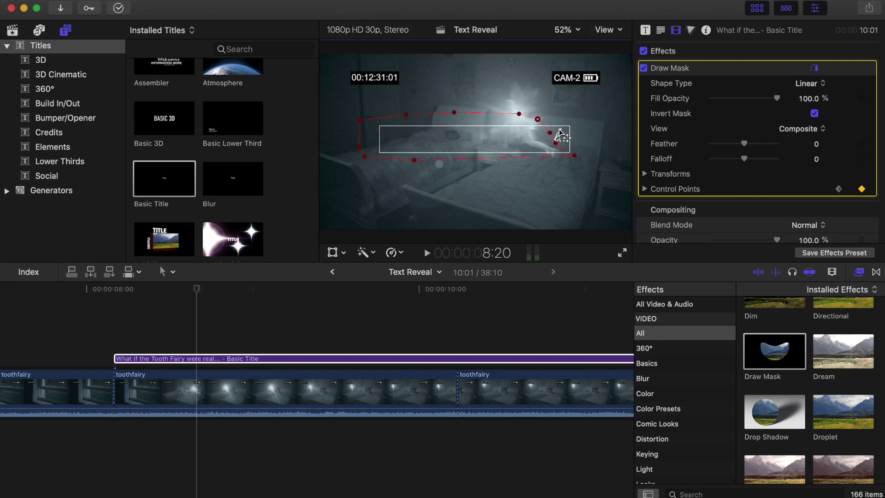
Step: Pull mask points 6–8 inward at 8:20 to reveal 'real...', then step forward to 8:23
{"action": "double_click", "coordinate": [560, 134]}
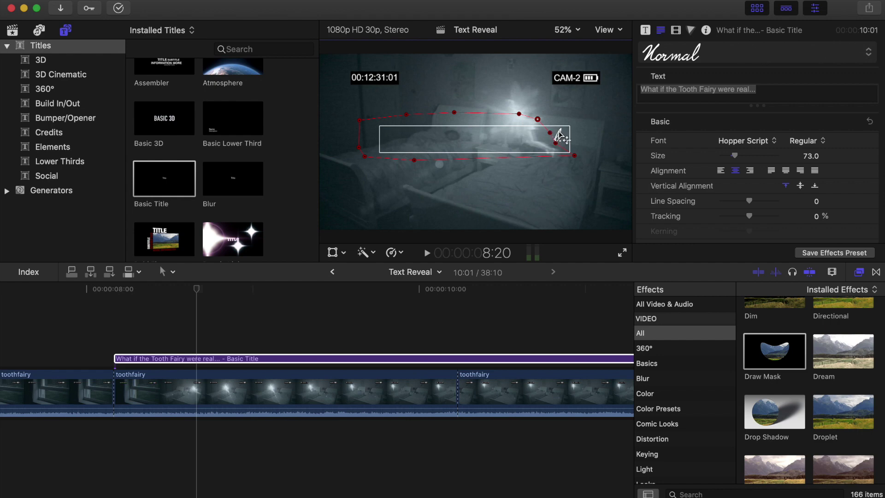
{"action": "left_click_drag", "start_coordinate": [555, 135], "coordinate": [561, 128]}
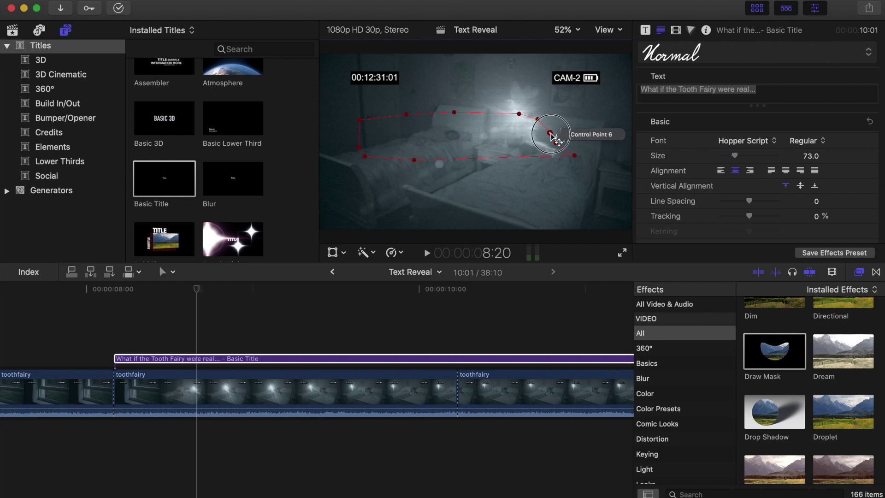
{"action": "mouse_move", "coordinate": [550, 133]}
{"action": "left_mouse_down"}
{"action": "mouse_move", "coordinate": [536, 131]}
{"action": "mouse_move", "coordinate": [558, 143]}
{"action": "mouse_move", "coordinate": [536, 141]}
{"action": "mouse_move", "coordinate": [567, 156]}
{"action": "mouse_move", "coordinate": [535, 134]}
{"action": "left_mouse_up"}
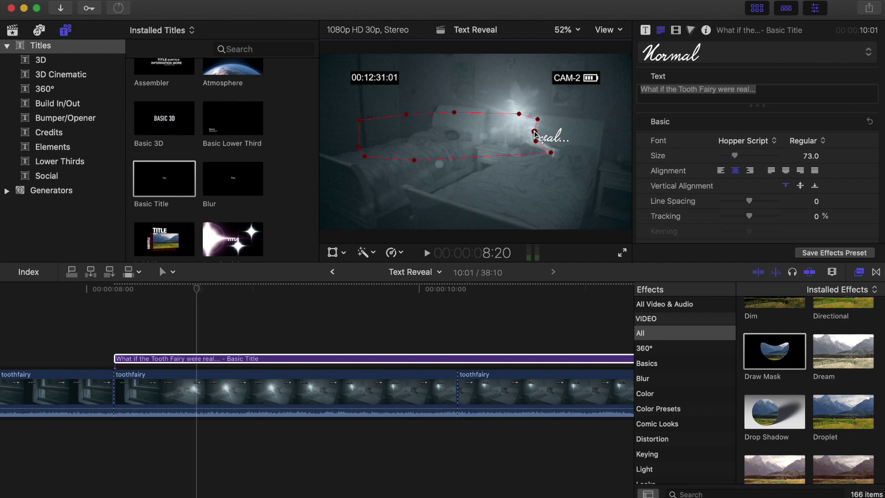
{"action": "left_click", "coordinate": [196, 291]}
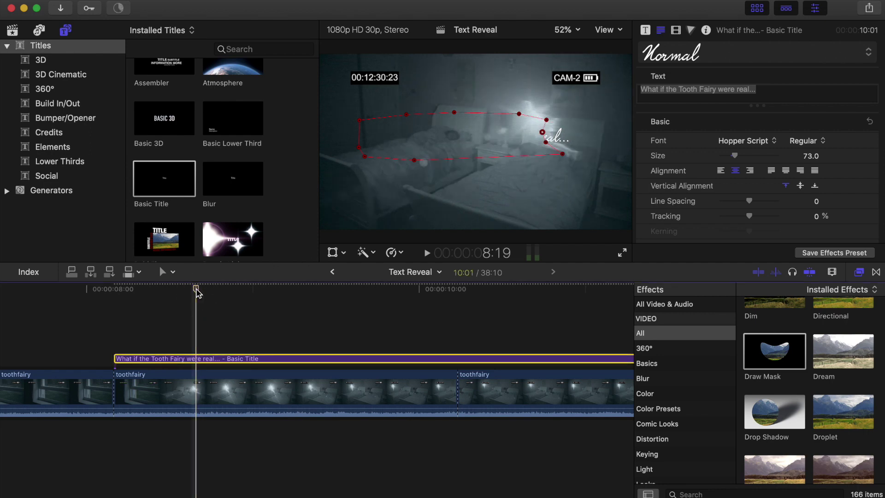
{"action": "key", "text": "Right"}
{"action": "key", "text": "Right"}
{"action": "key", "text": "Right"}
{"action": "key", "text": "Right"}
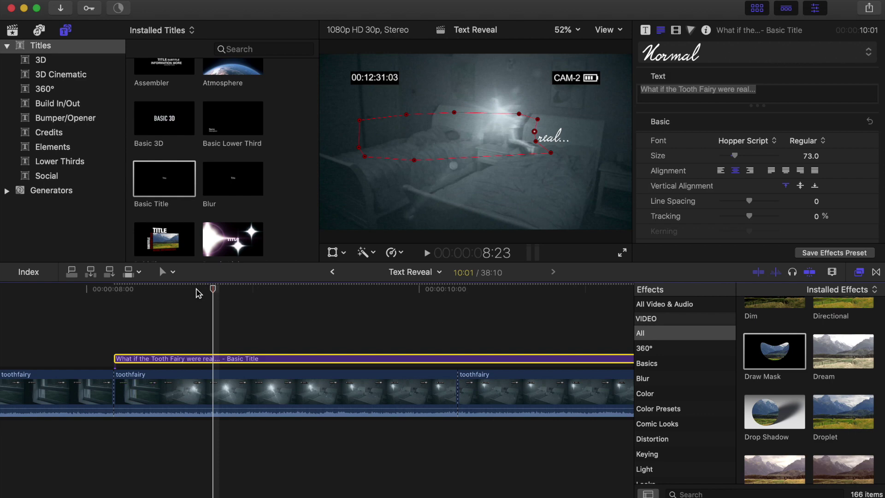
Step: Add a Control Points keyframe to the title's Draw Mask and pull its upper points left behind the fairy at 8:25
{"action": "left_click", "coordinate": [675, 31]}
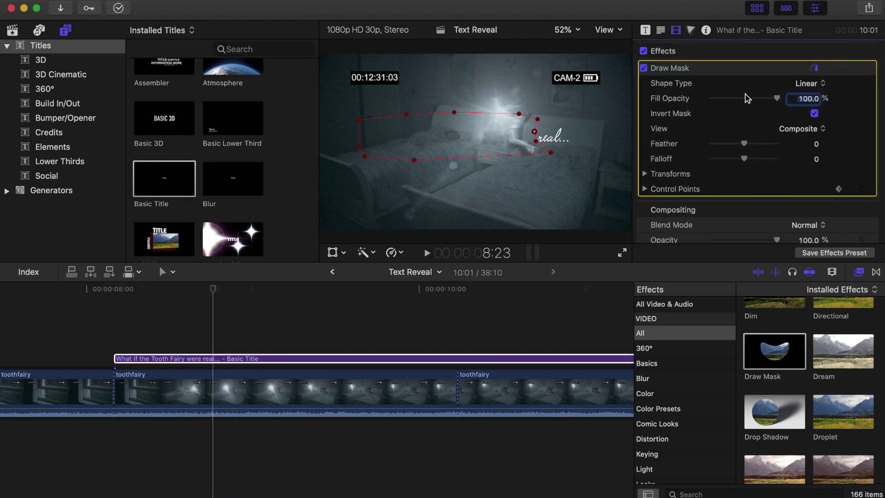
{"action": "left_click", "coordinate": [861, 189]}
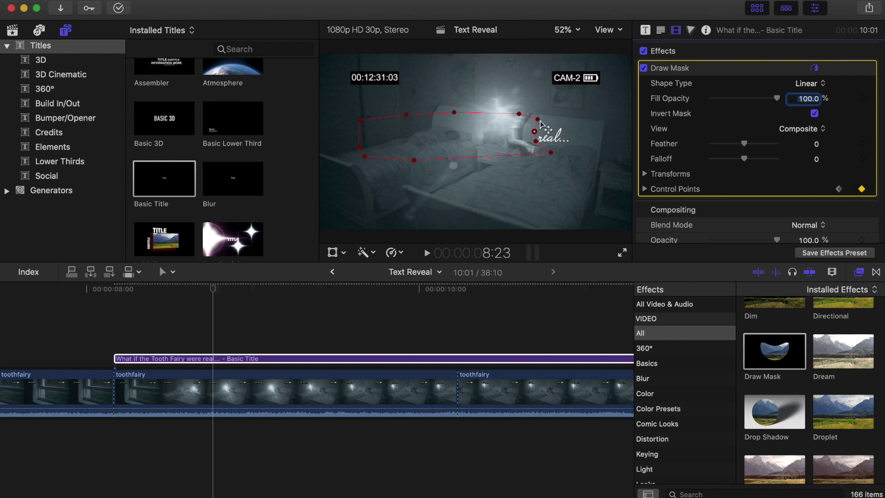
{"action": "mouse_move", "coordinate": [541, 121]}
{"action": "left_mouse_down"}
{"action": "mouse_move", "coordinate": [516, 134]}
{"action": "mouse_move", "coordinate": [549, 154]}
{"action": "mouse_move", "coordinate": [529, 156]}
{"action": "left_mouse_up"}
{"action": "left_click", "coordinate": [212, 291]}
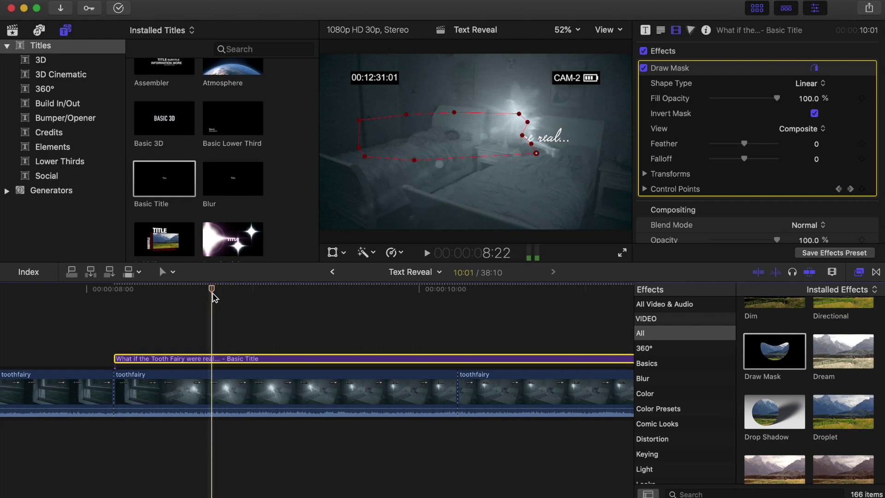
{"action": "left_click_drag", "start_coordinate": [212, 290], "coordinate": [235, 290]}
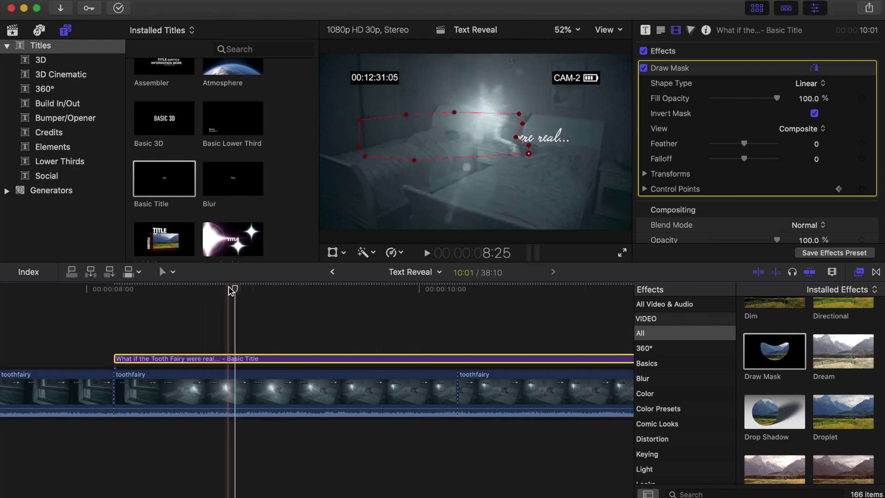
{"action": "left_click", "coordinate": [225, 290]}
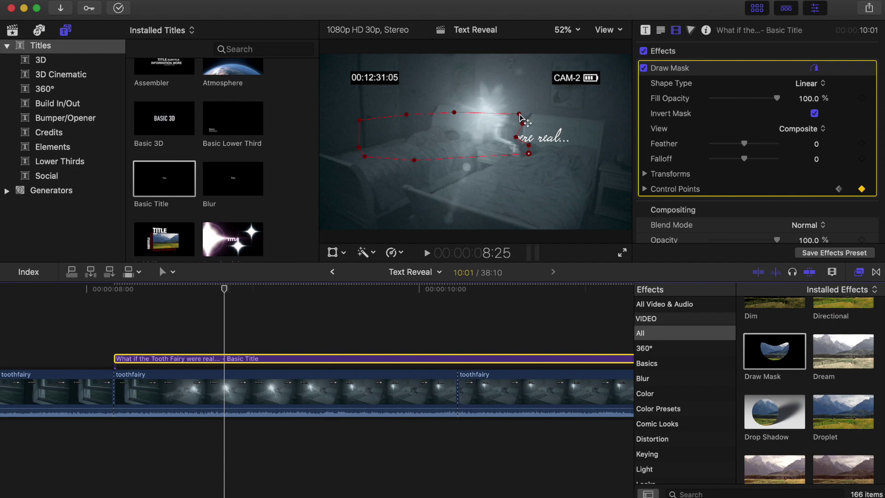
{"action": "left_click_drag", "start_coordinate": [520, 117], "coordinate": [516, 146]}
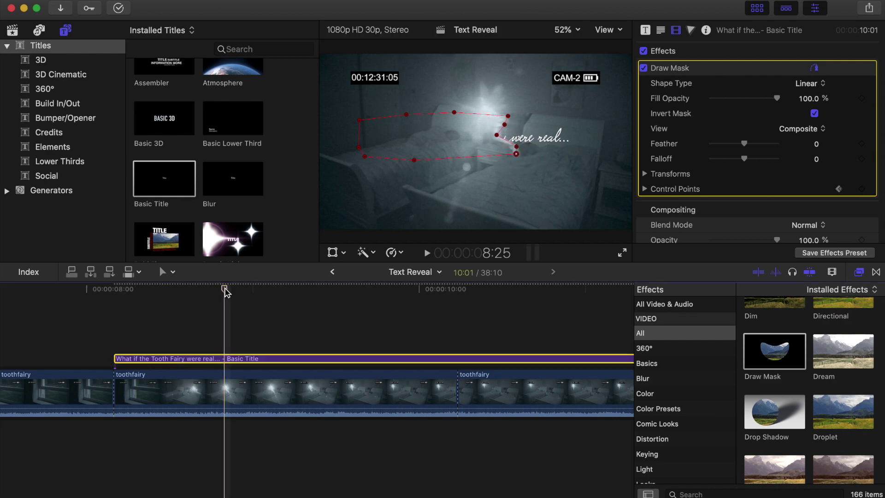
Step: At 8:28, move mask control point 8 left to keep pace with the fairy
{"action": "left_click_drag", "start_coordinate": [224, 289], "coordinate": [241, 289]}
{"action": "mouse_move", "coordinate": [512, 153]}
{"action": "left_mouse_down"}
{"action": "mouse_move", "coordinate": [488, 142]}
{"action": "mouse_move", "coordinate": [497, 152]}
{"action": "left_mouse_up"}
{"action": "key", "text": "Right"}
{"action": "key", "text": "Right"}
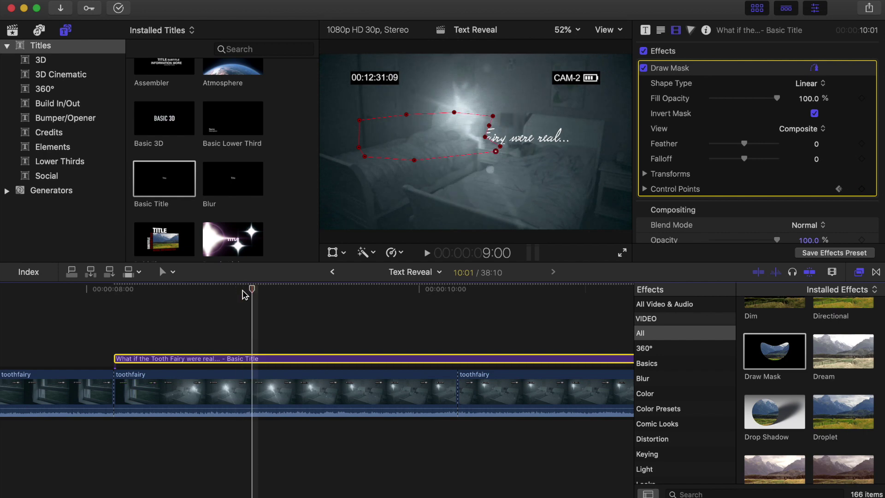
{"action": "scroll", "coordinate": [237, 316], "scroll_direction": "left", "scroll_amount": 5}
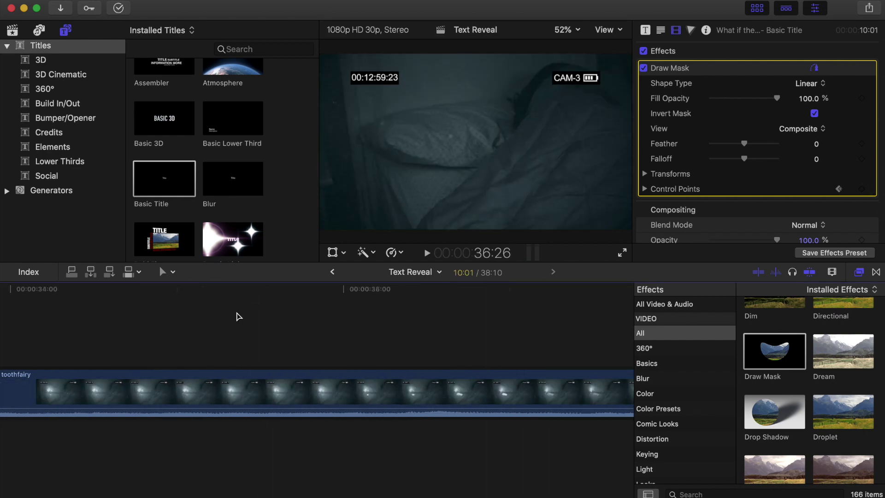
Step: From 9:04, drag the mask's lower-right and top-right points down and left after the fairy
{"action": "left_click", "coordinate": [481, 289]}
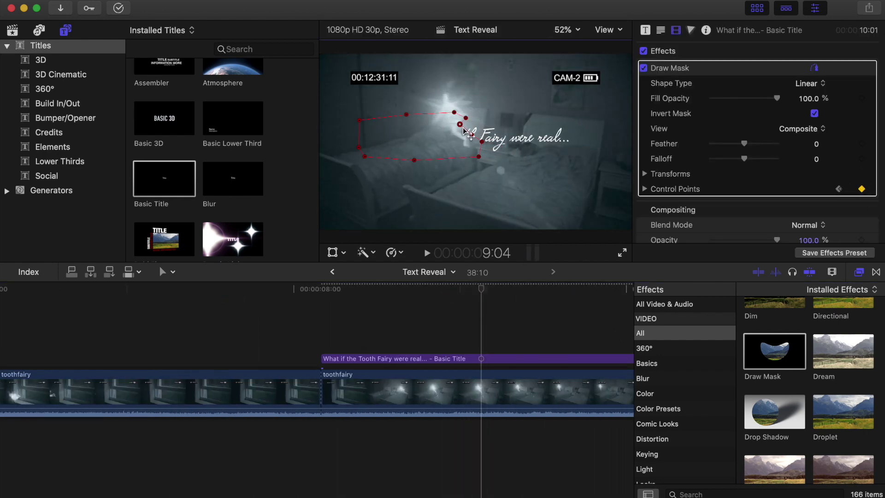
{"action": "left_click_drag", "start_coordinate": [479, 157], "coordinate": [465, 176]}
{"action": "key", "text": "Right"}
{"action": "key", "text": "Right"}
{"action": "left_click_drag", "start_coordinate": [470, 139], "coordinate": [455, 168]}
{"action": "key", "text": "Right"}
{"action": "key", "text": "Right"}
{"action": "left_click_drag", "start_coordinate": [450, 100], "coordinate": [438, 104]}
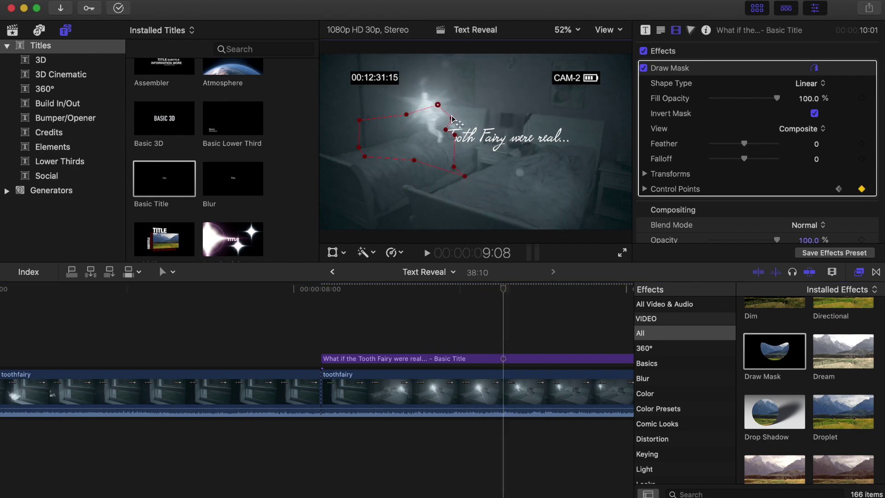
{"action": "left_click_drag", "start_coordinate": [454, 168], "coordinate": [433, 175]}
Step: At 9:13 and 9:15, reshape the mask's top points around the fairy's new position
{"action": "key", "text": "Right"}
{"action": "key", "text": "Right"}
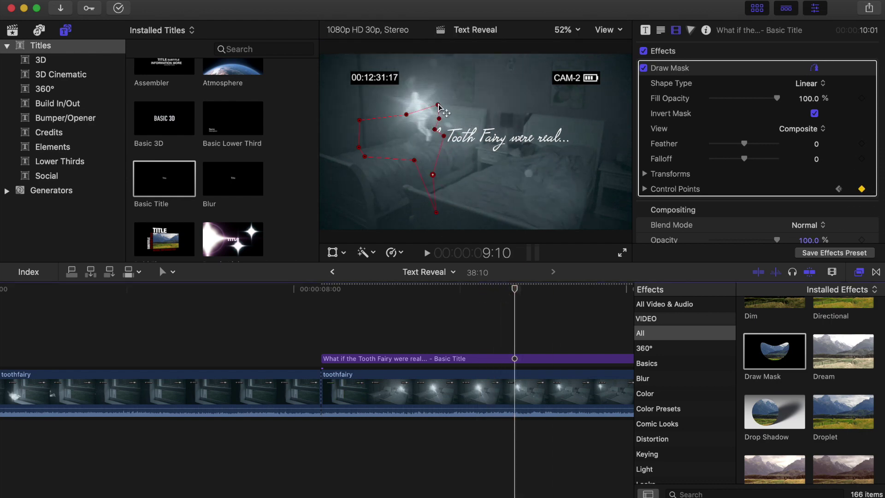
{"action": "key", "text": "Right"}
{"action": "key", "text": "Right"}
{"action": "key", "text": "Right"}
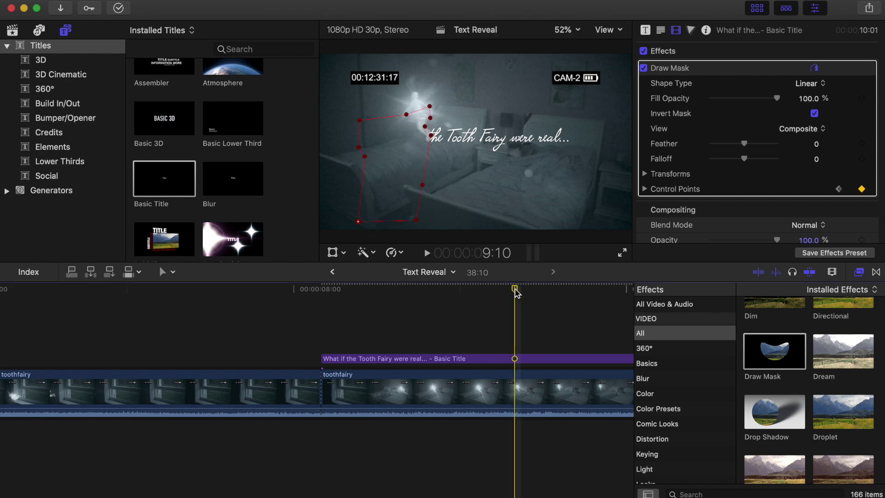
{"action": "left_click_drag", "start_coordinate": [429, 115], "coordinate": [420, 137]}
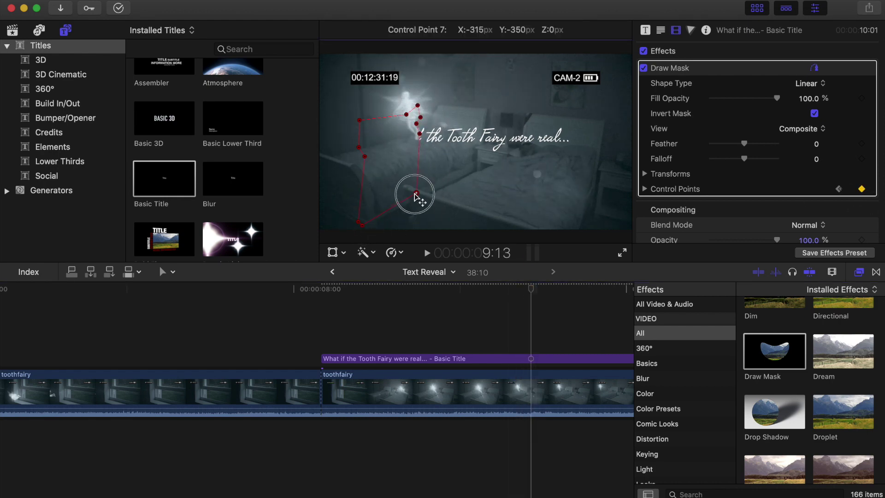
{"action": "key", "text": "Right"}
{"action": "key", "text": "Right"}
{"action": "left_click_drag", "start_coordinate": [409, 106], "coordinate": [404, 129]}
Step: Shift the mask's upper points left at 9:18, then check the narrowed mask near 9:25
{"action": "key", "text": "Right"}
{"action": "key", "text": "Right"}
{"action": "key", "text": "Right"}
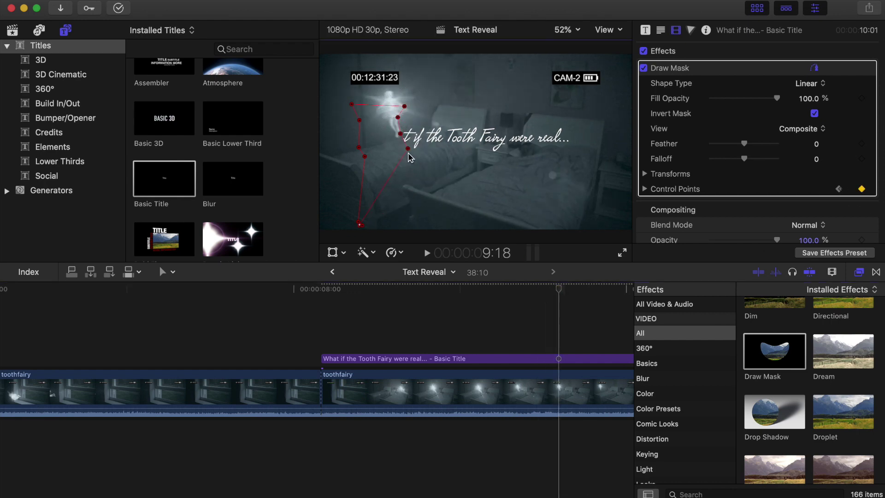
{"action": "key", "text": "Right"}
{"action": "key", "text": "Right"}
{"action": "key", "text": "Right"}
{"action": "key", "text": "Right"}
{"action": "key", "text": "Right"}
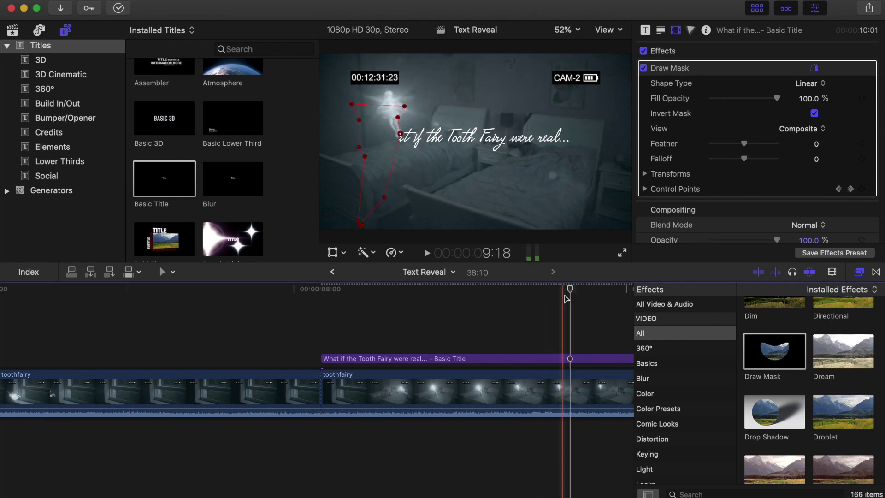
{"action": "left_click_drag", "start_coordinate": [403, 114], "coordinate": [381, 144]}
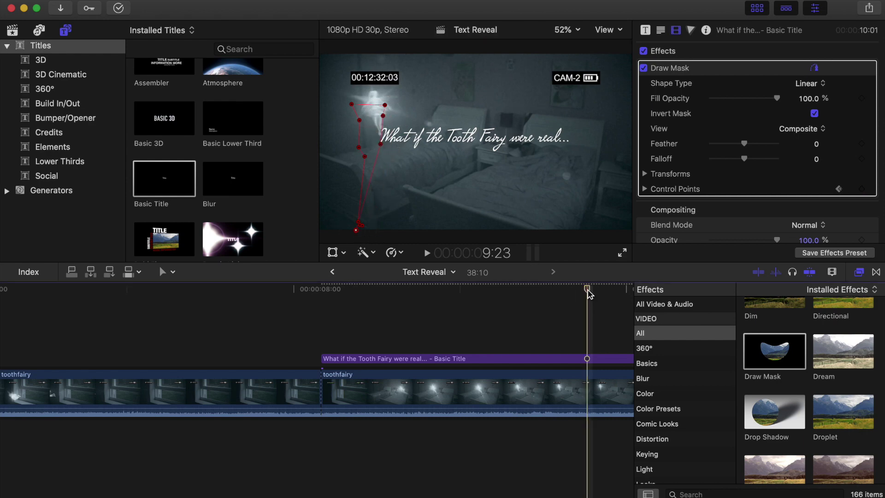
{"action": "key", "text": "Right"}
{"action": "key", "text": "Right"}
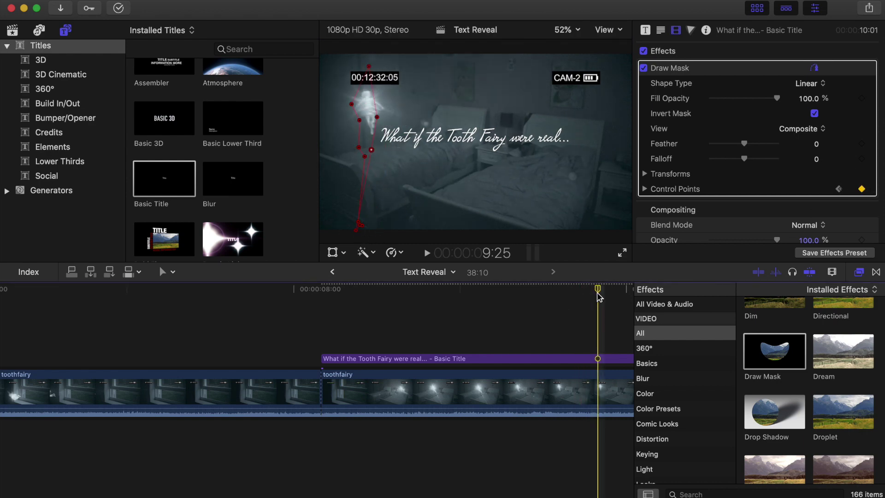
{"action": "key", "text": "Left"}
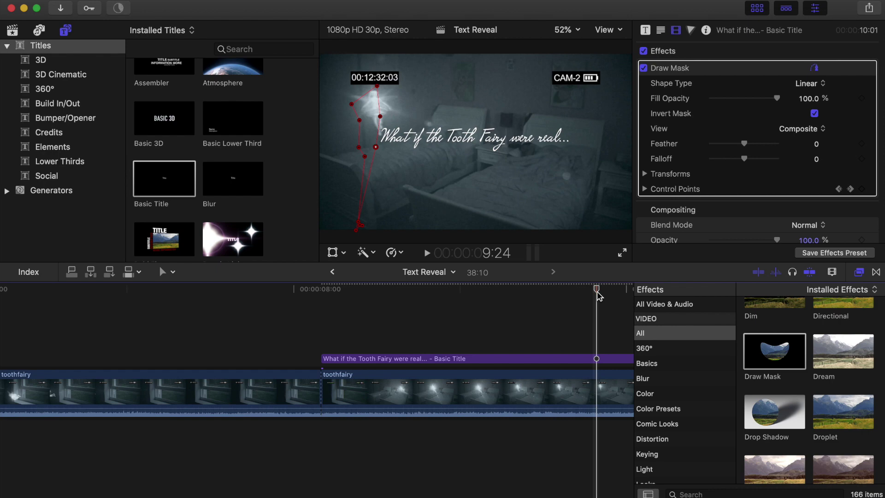
Step: Zoom out to the whole timeline and play from before the title to watch the fairy reveal it
{"action": "key", "text": "super+minus"}
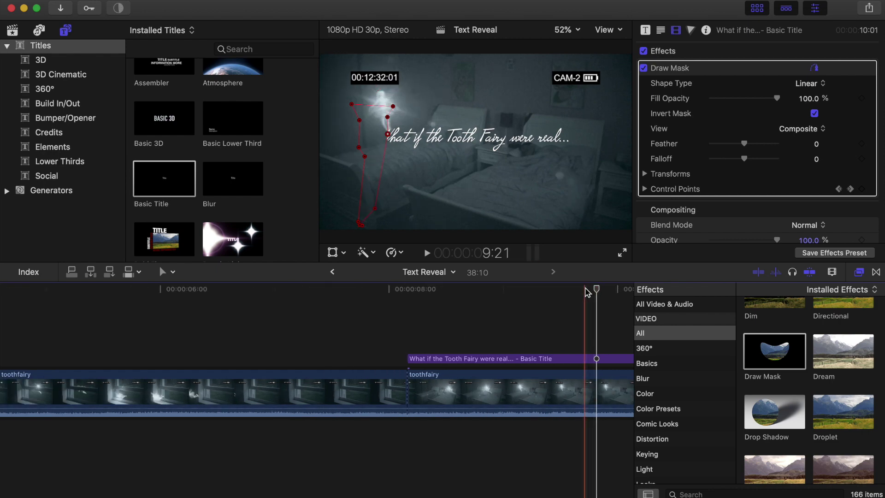
{"action": "key", "text": "super+minus"}
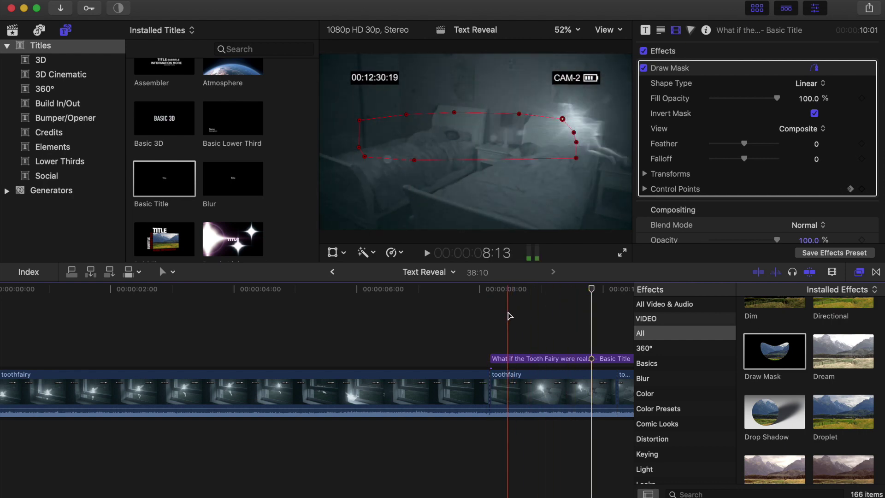
{"action": "key", "text": "super+minus"}
{"action": "left_click", "coordinate": [199, 325]}
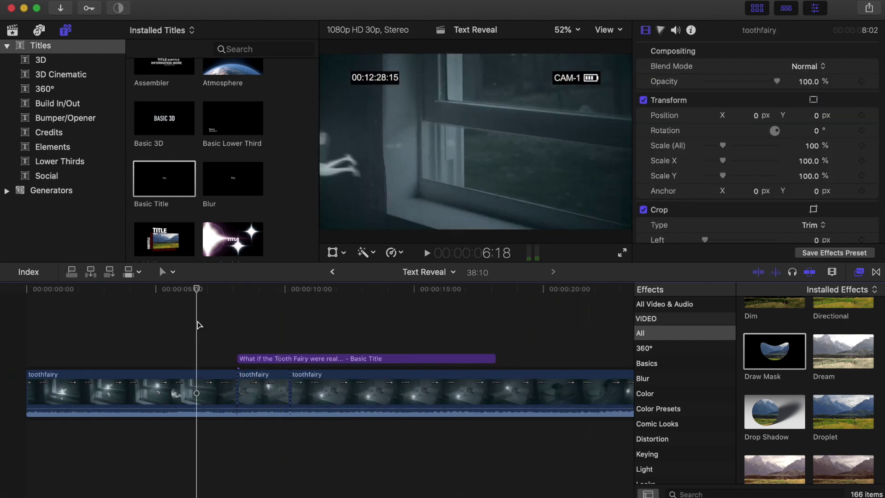
{"action": "key", "text": "space"}
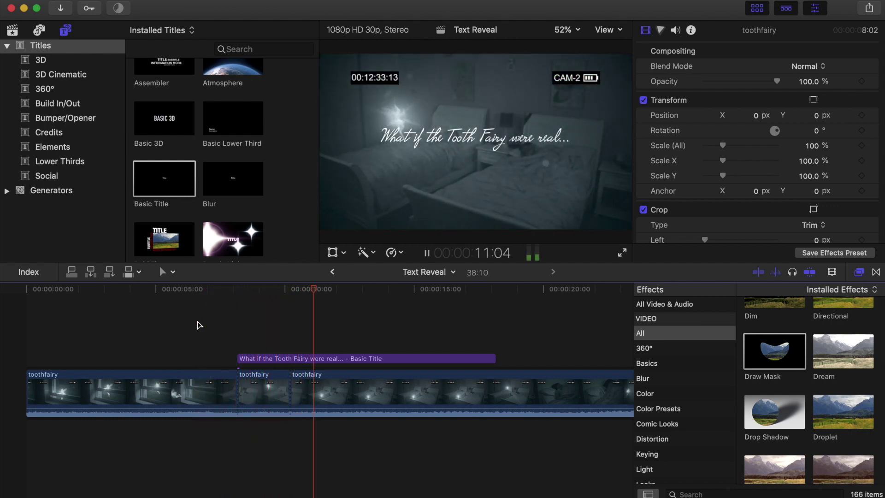
{"action": "key", "text": "space"}
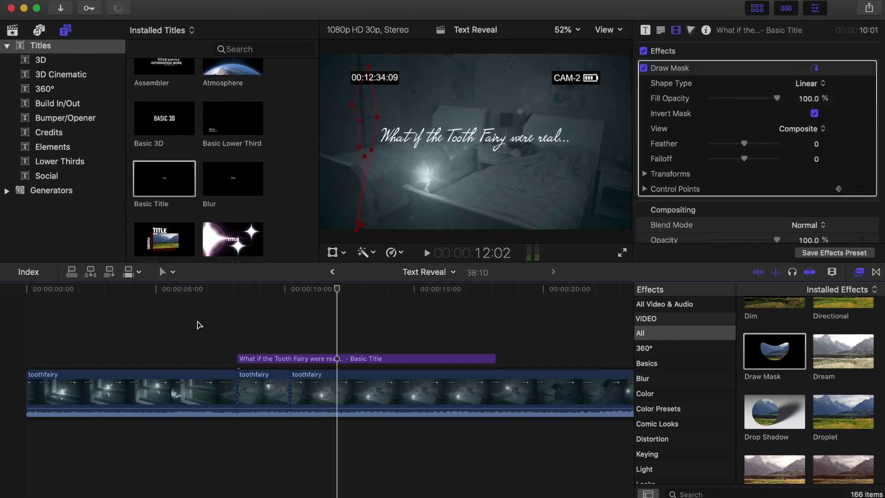